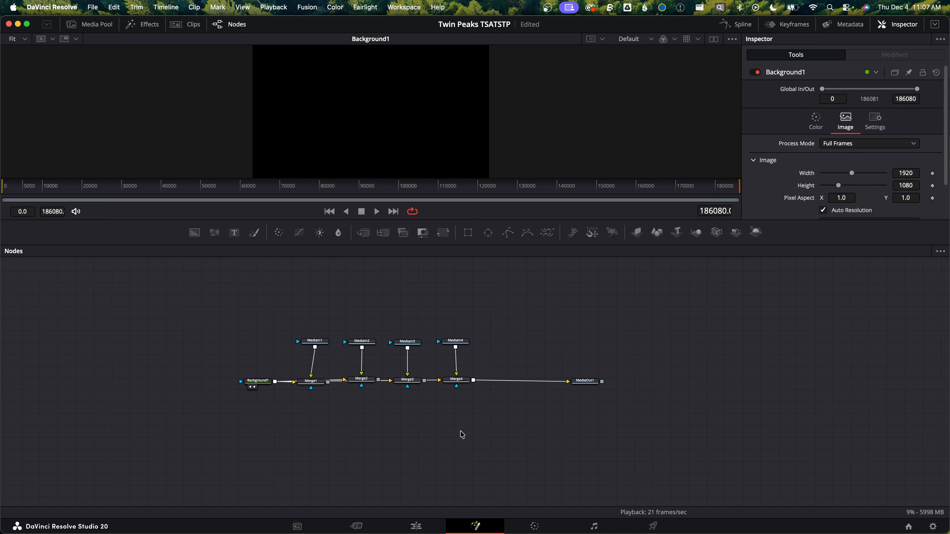
# Insert a Transform node between the first MatteControl and Merge5, and set its center X to 0.325
pyautogui.click(348, 426)
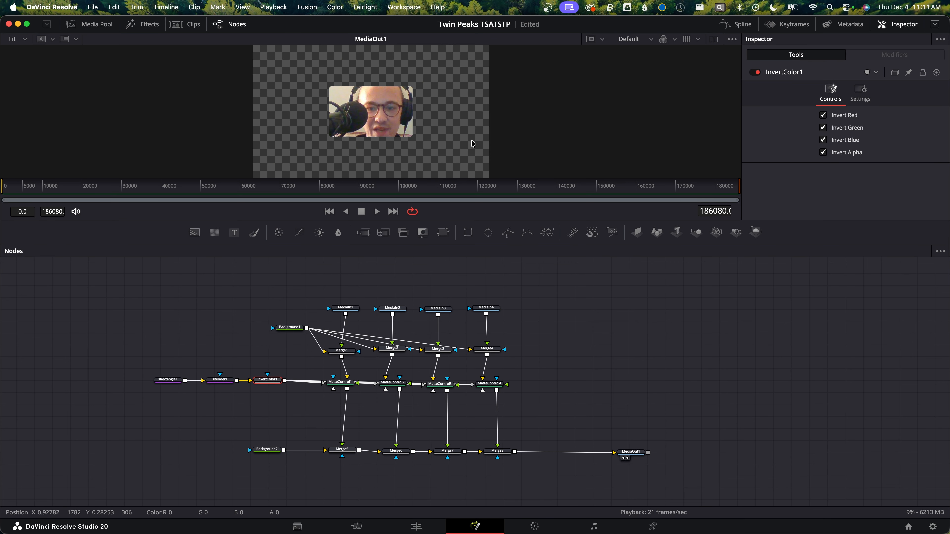
pyautogui.moveTo(443, 233); pyautogui.dragTo(344, 414)
pyautogui.click(935, 25)
pyautogui.doubleClick(846, 127)
pyautogui.write('0.325')
pyautogui.press('Tab')
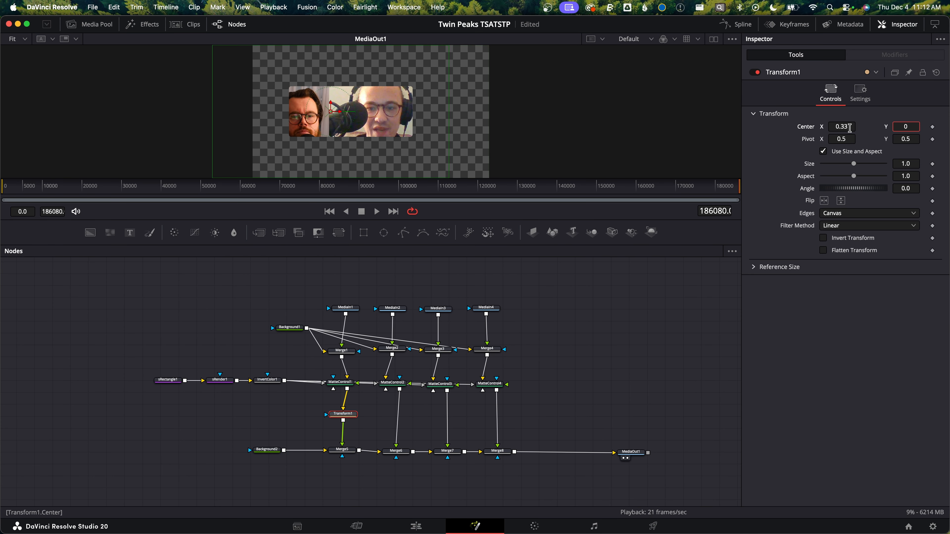
# Add three more Transform nodes between the remaining MatteControl nodes and Merge6, Merge7 and Merge8
pyautogui.click(339, 233)
pyautogui.moveTo(339, 233); pyautogui.dragTo(397, 417)
pyautogui.moveTo(339, 233); pyautogui.dragTo(446, 418)
pyautogui.moveTo(339, 232); pyautogui.dragTo(497, 417)
# Set Transform1's center to X 0.33 and Y 0.66
pyautogui.click(342, 417)
pyautogui.doubleClick(842, 127)
pyautogui.write('0.33')
pyautogui.press('Tab')
pyautogui.write('0.66')
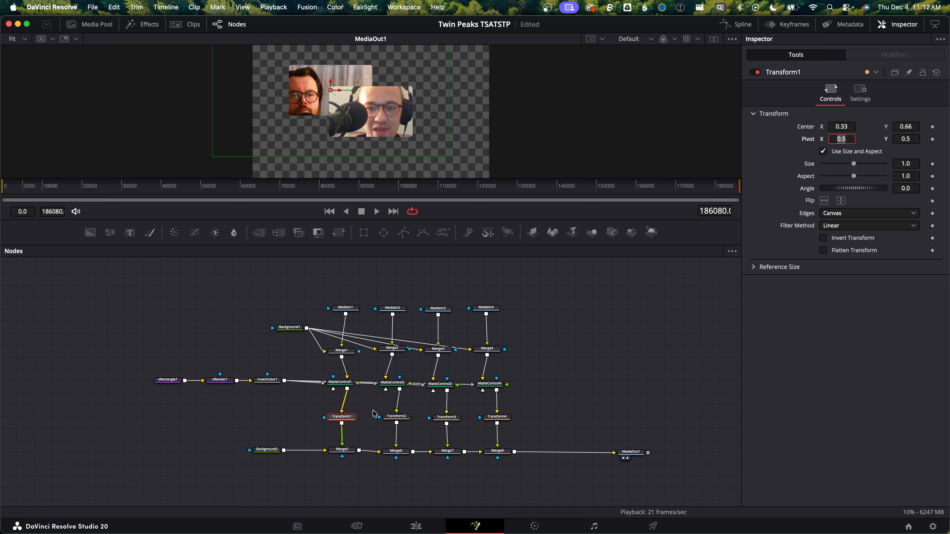
# Position the other Transform nodes, setting Transform4's center to X 0.66 and Y 0.33
pyautogui.click(397, 417)
pyautogui.click(447, 417)
pyautogui.click(497, 417)
pyautogui.moveTo(383, 112); pyautogui.dragTo(426, 115)
pyautogui.doubleClick(842, 127)
pyautogui.write('0.66')
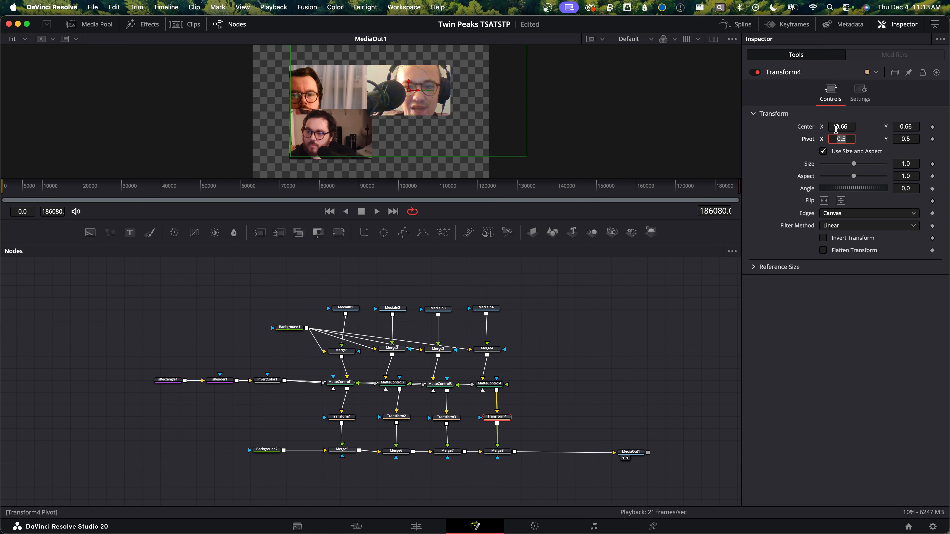
pyautogui.doubleClick(906, 127)
pyautogui.write('0.33')
# Select the rectangle mask node and set its size value to 0.325
pyautogui.click(168, 379)
pyautogui.scroll(5, 393, 108)
pyautogui.doubleClick(906, 220)
pyautogui.doubleClick(905, 195)
pyautogui.write('0.325')
pyautogui.moveTo(823, 220); pyautogui.dragTo(828, 220)
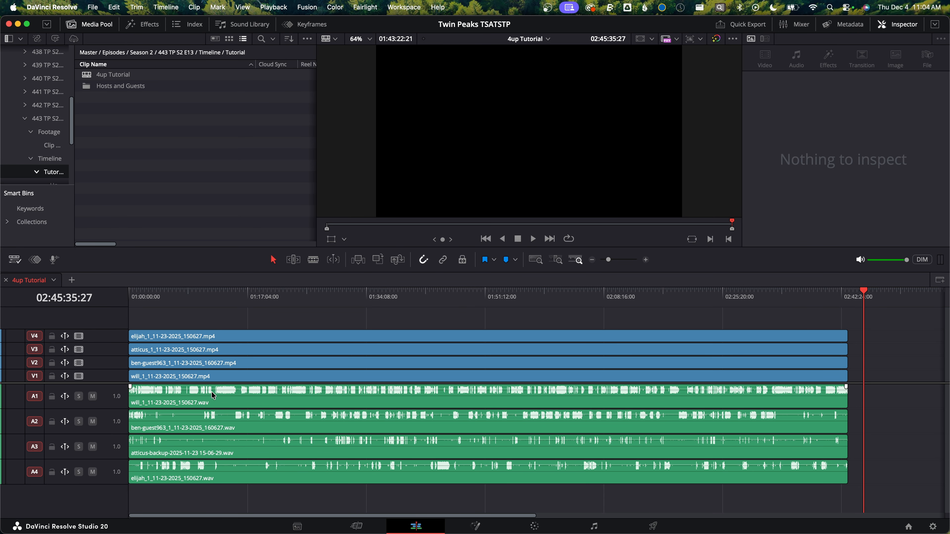
# Duplicate the four stacked video clips onto new tracks V5 to V8
pyautogui.moveTo(113, 383); pyautogui.dragTo(113, 402)
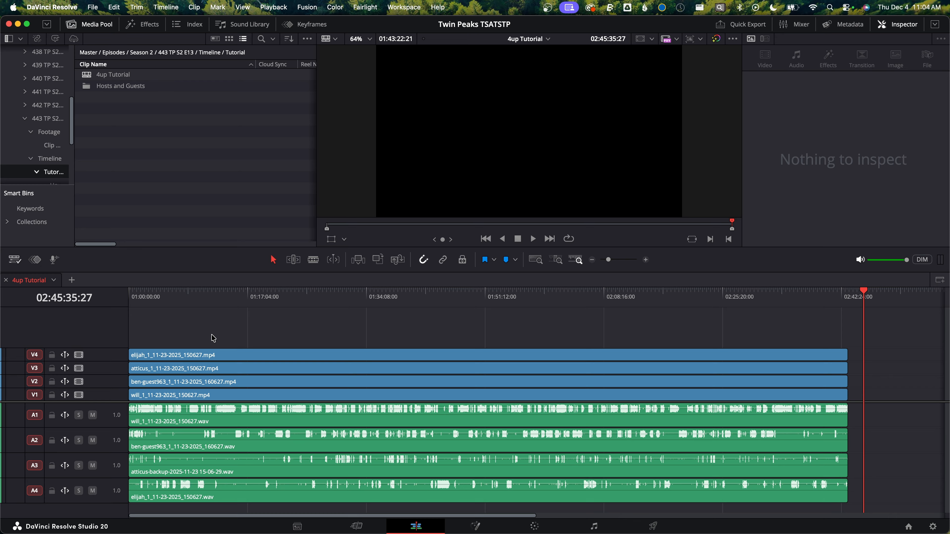
pyautogui.moveTo(223, 329); pyautogui.dragTo(180, 343)
pyautogui.scroll(2, 329, 367)
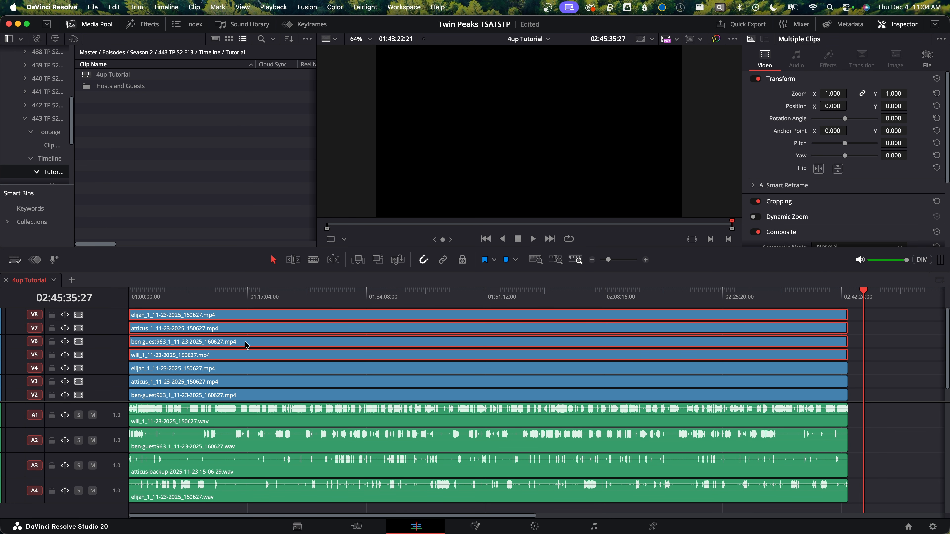
# Combine the four selected clips into a new Fusion clip and open it for Fusion editing
pyautogui.rightClick(247, 346)
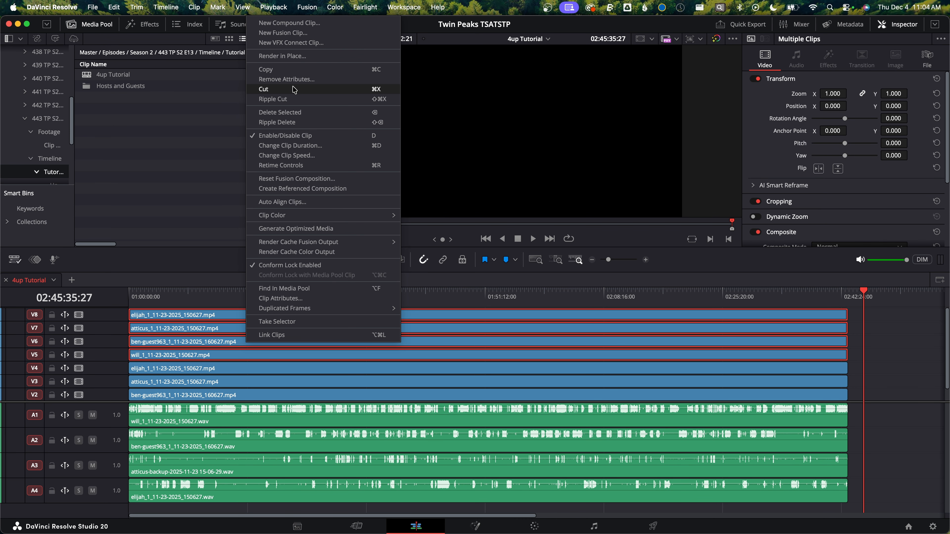
pyautogui.click(283, 33)
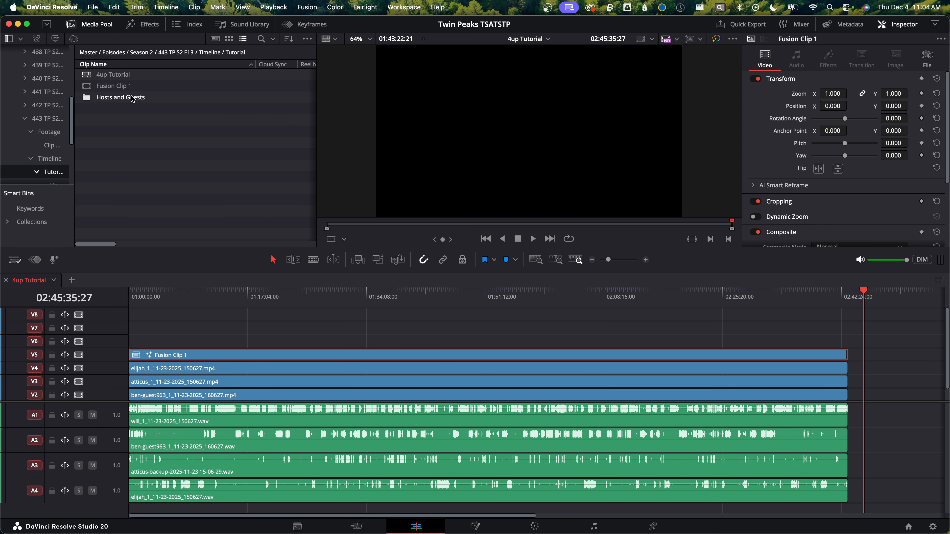
pyautogui.rightClick(182, 356)
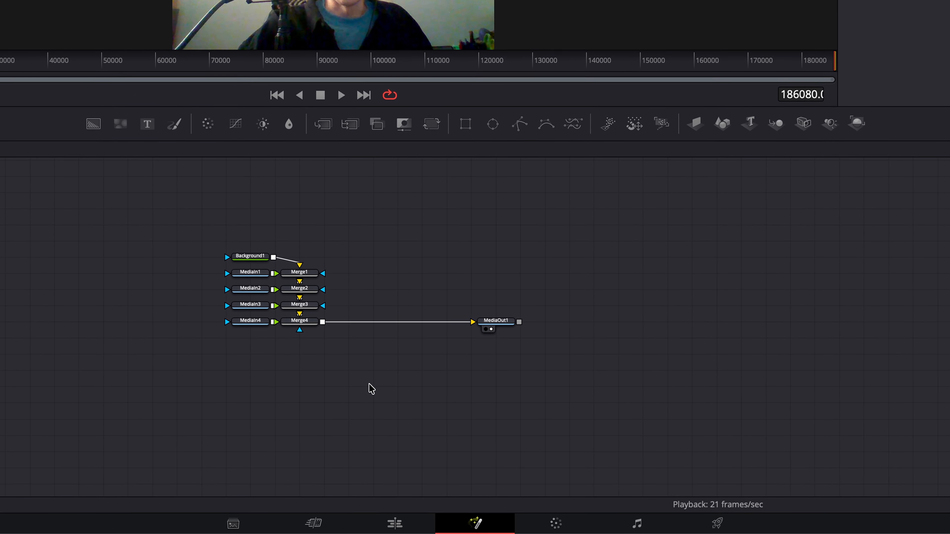
# Delete the default Merge nodes and the Background node from the node graph
pyautogui.moveTo(332, 386); pyautogui.dragTo(313, 240)
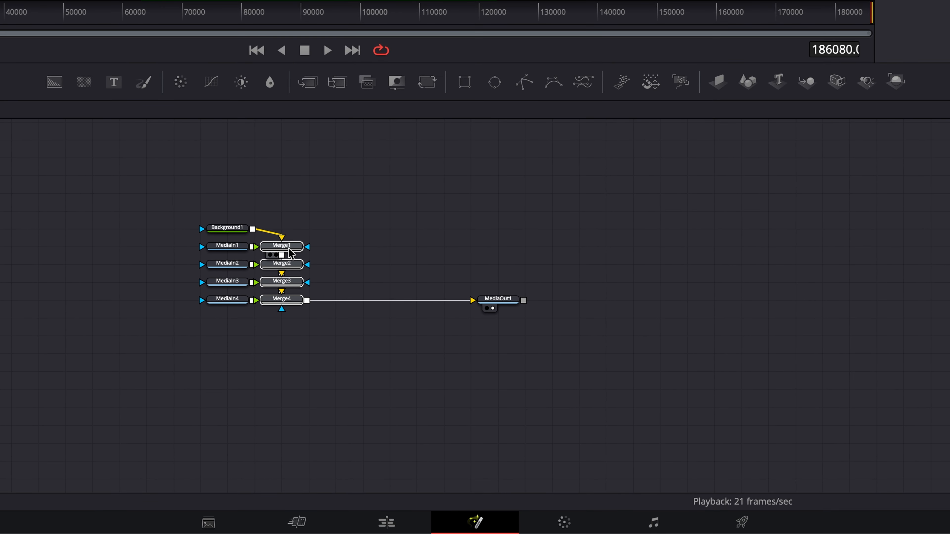
pyautogui.press('Delete')
pyautogui.click(247, 228)
pyautogui.press('Delete')
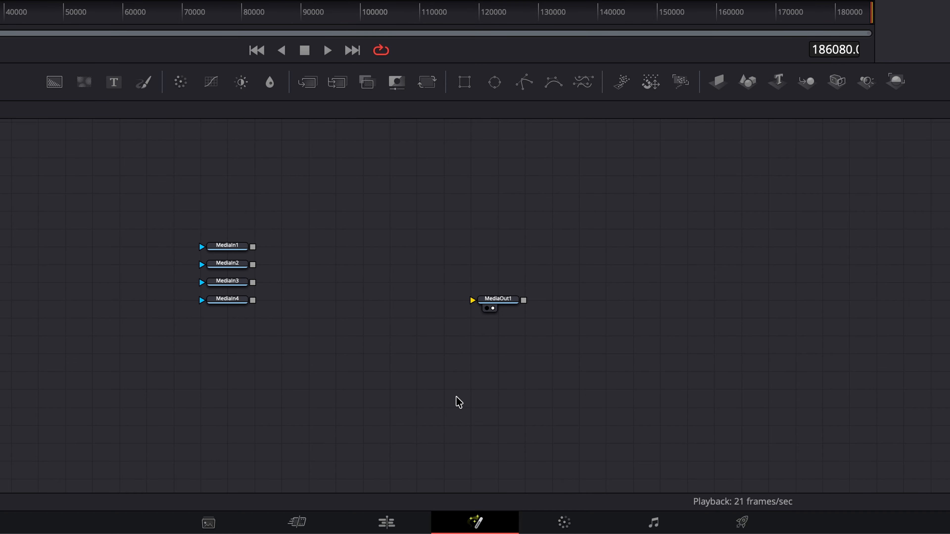
# Arrange the four MediaIn nodes in a horizontal row and move MediaOut1 to the right
pyautogui.moveTo(238, 266); pyautogui.dragTo(316, 251)
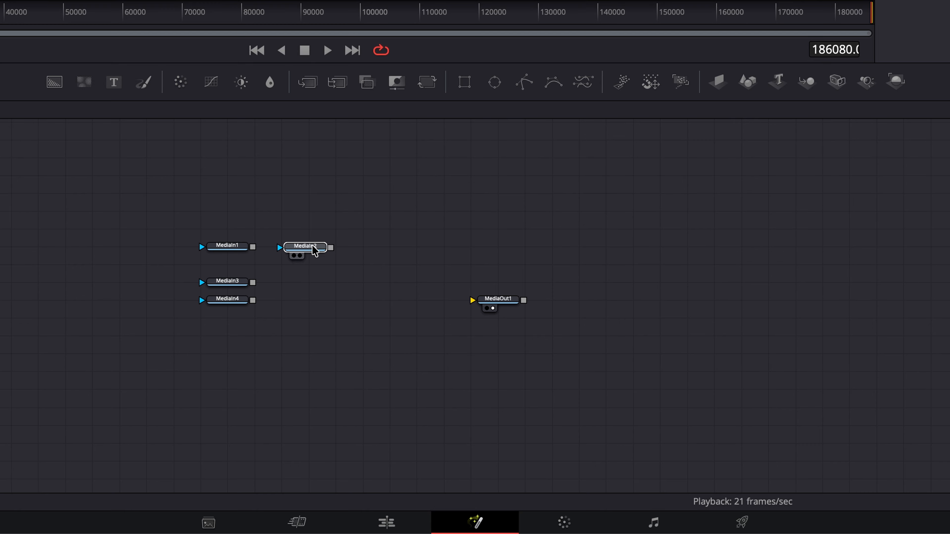
pyautogui.moveTo(240, 282); pyautogui.dragTo(387, 254)
pyautogui.moveTo(234, 307); pyautogui.dragTo(450, 253)
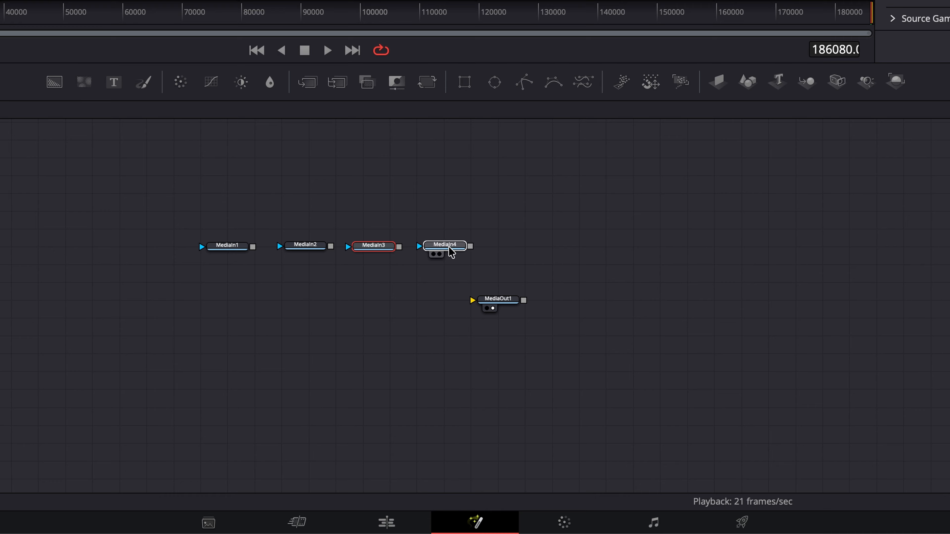
pyautogui.moveTo(505, 304); pyautogui.dragTo(646, 302)
pyautogui.moveTo(244, 254); pyautogui.dragTo(251, 249)
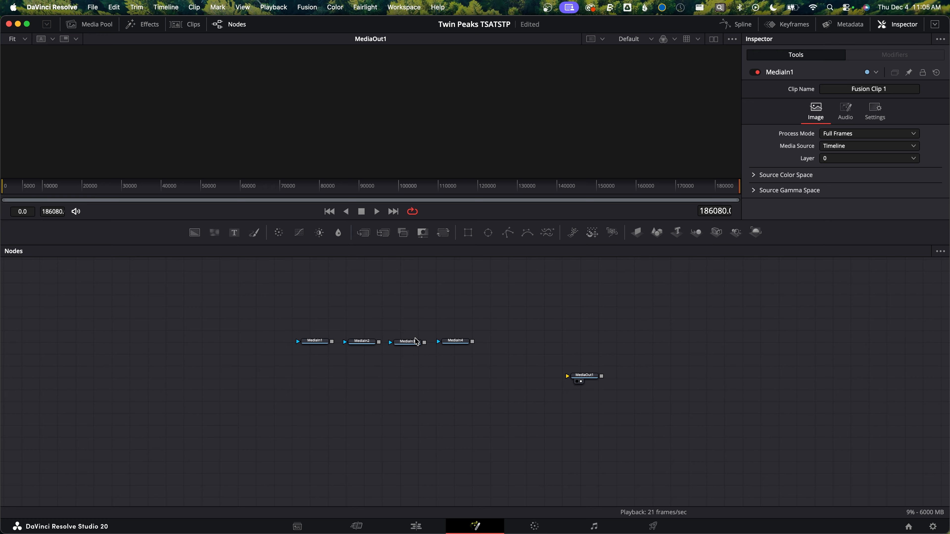
# Add a Background node below the row of MediaIn nodes
pyautogui.moveTo(195, 234); pyautogui.dragTo(260, 380)
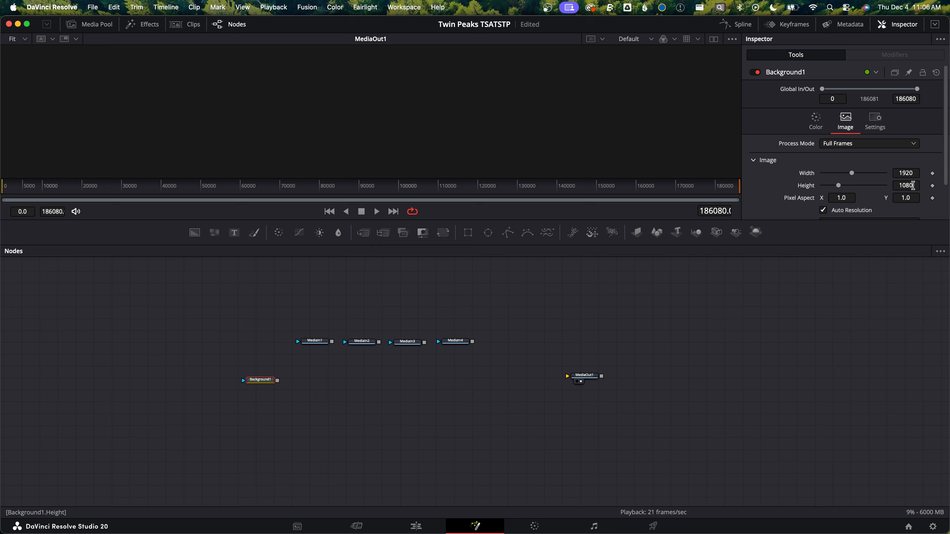
pyautogui.moveTo(310, 326); pyautogui.dragTo(477, 354)
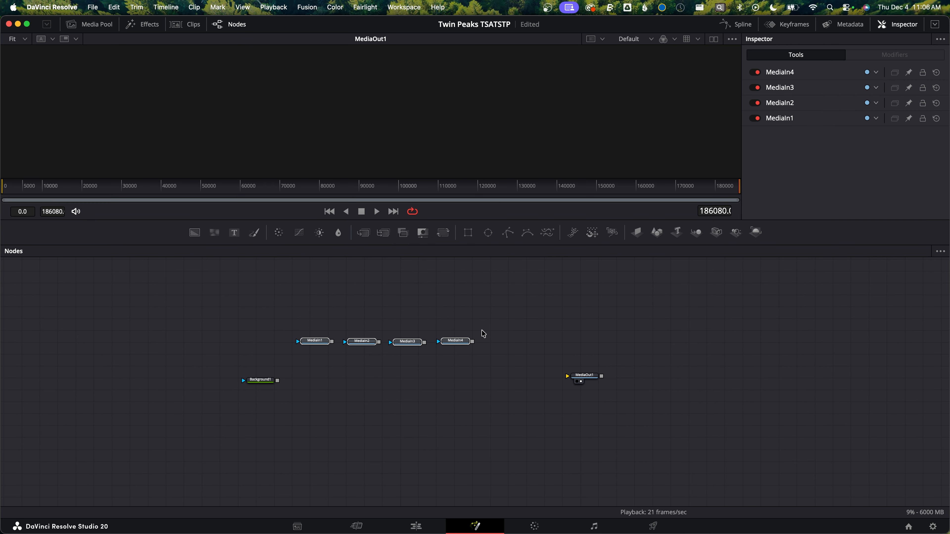
pyautogui.click(361, 386)
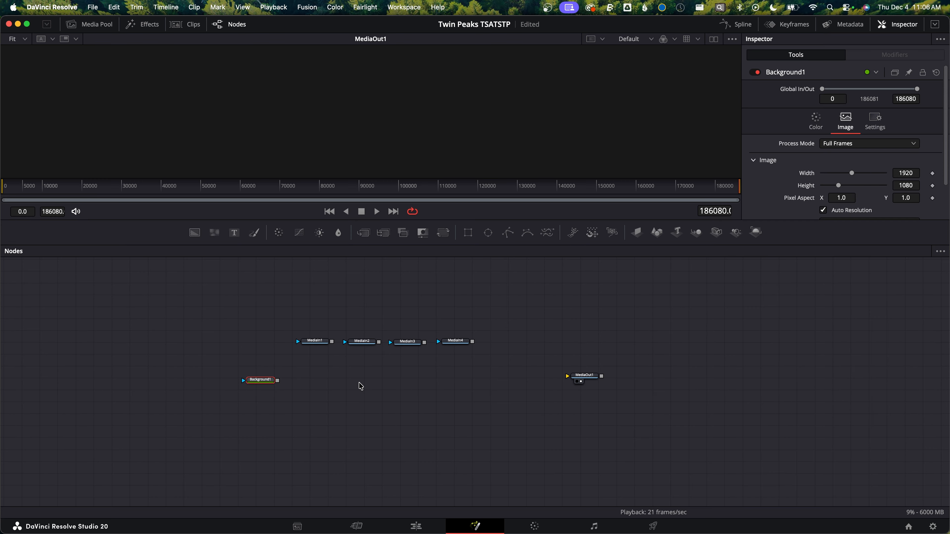
# Add four Merge nodes in a row beneath the MediaIn nodes
pyautogui.moveTo(364, 234); pyautogui.dragTo(311, 382)
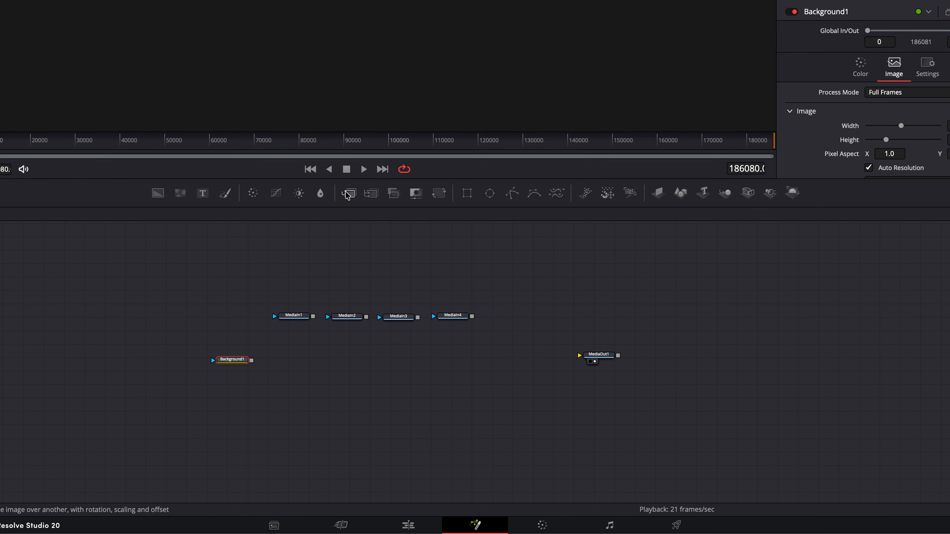
pyautogui.moveTo(316, 87); pyautogui.dragTo(375, 304)
pyautogui.moveTo(307, 83); pyautogui.dragTo(447, 302)
# Chain Background1 through Merge1, Merge2, Merge3 and Merge4 via their background inputs
pyautogui.click(168, 306)
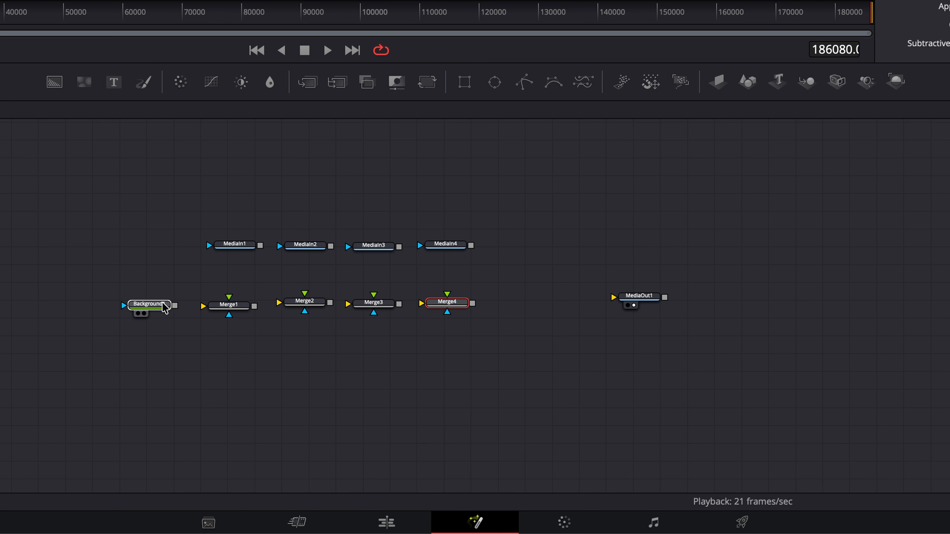
pyautogui.moveTo(175, 306); pyautogui.dragTo(279, 303)
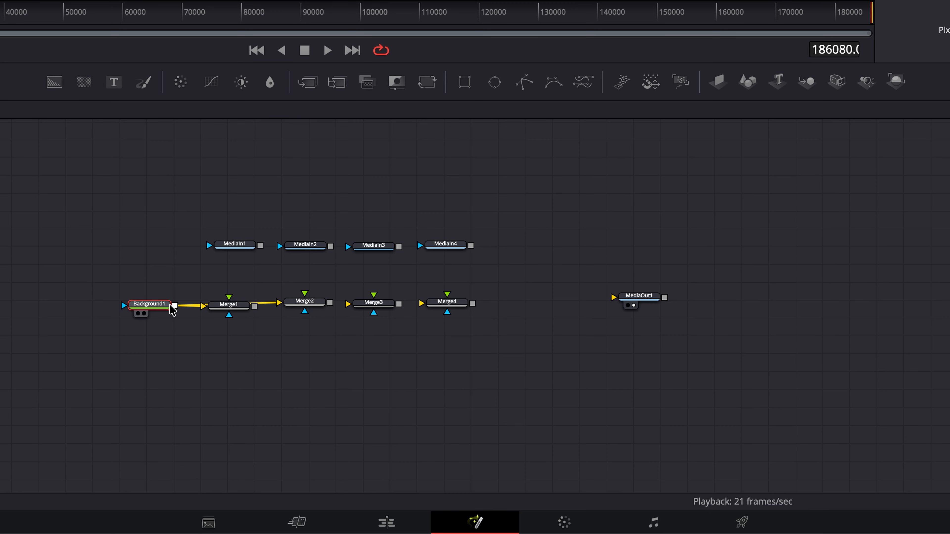
pyautogui.moveTo(174, 307); pyautogui.dragTo(349, 304)
pyautogui.moveTo(175, 306); pyautogui.dragTo(423, 304)
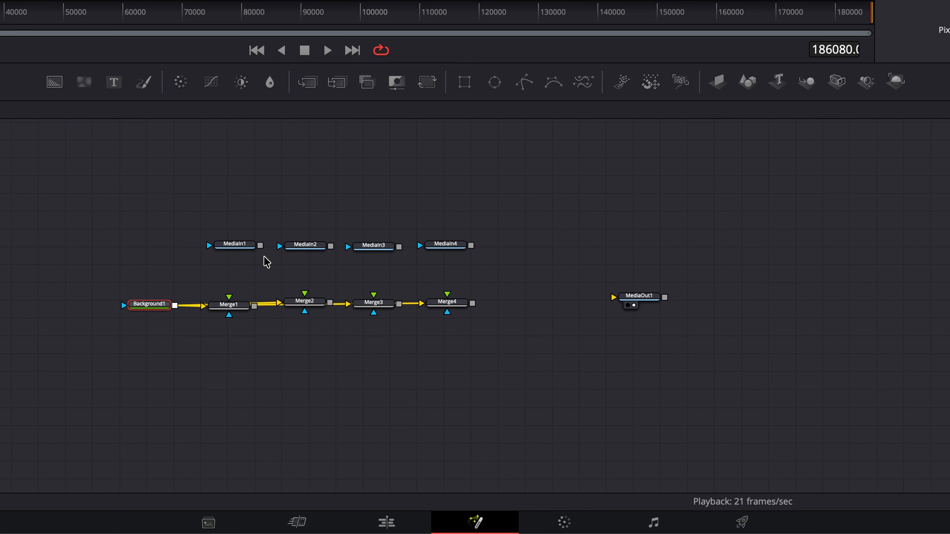
# Connect MediaIn1 to MediaIn4 to the foreground inputs of Merge1 to Merge4
pyautogui.moveTo(260, 246); pyautogui.dragTo(229, 297)
pyautogui.moveTo(330, 246); pyautogui.dragTo(305, 293)
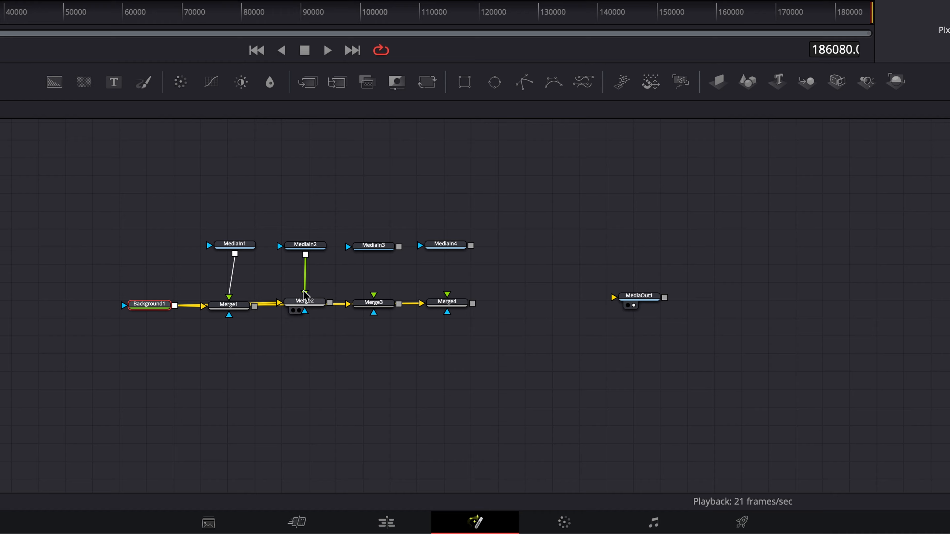
pyautogui.moveTo(399, 247); pyautogui.dragTo(373, 295)
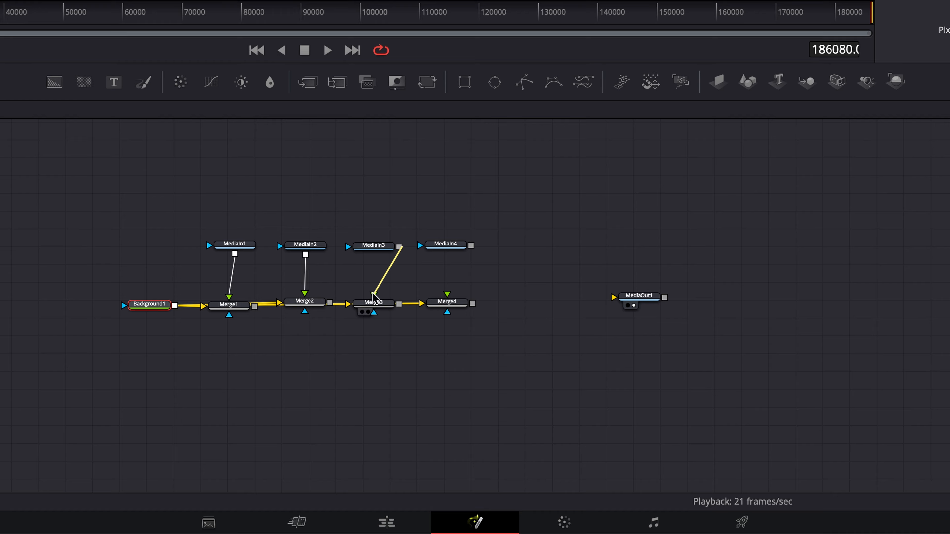
pyautogui.moveTo(475, 245); pyautogui.dragTo(448, 286)
# Connect Merge4's output to MediaOut1 and view the result
pyautogui.moveTo(452, 326); pyautogui.dragTo(606, 341)
pyautogui.click(580, 385)
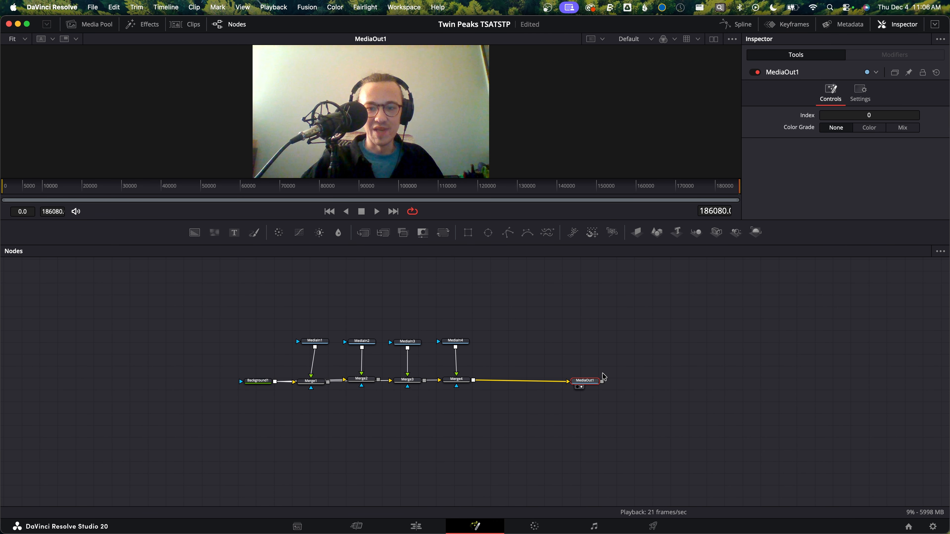
pyautogui.click(456, 380)
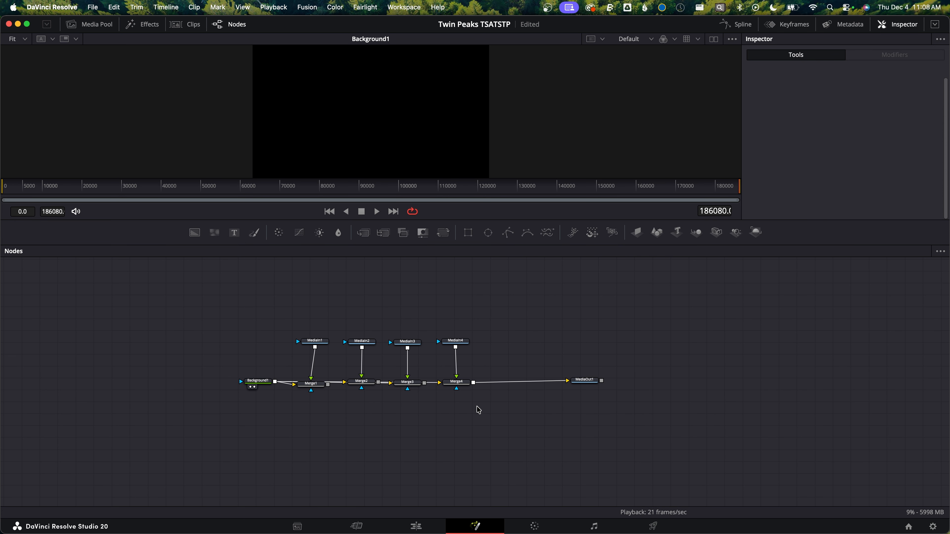
# Add a second row of four Merge nodes, Merge5 to Merge8, and move Background1 up
pyautogui.moveTo(363, 233); pyautogui.dragTo(312, 430)
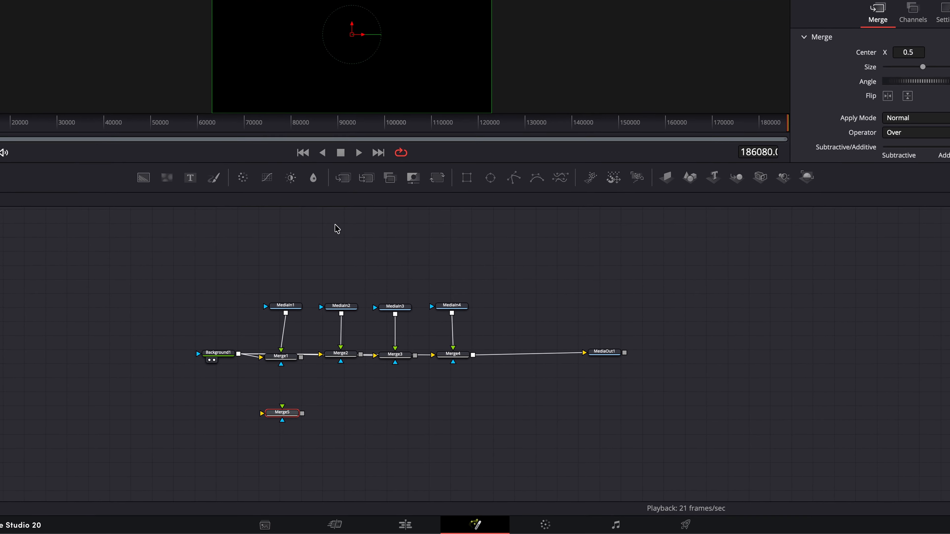
pyautogui.moveTo(343, 177); pyautogui.dragTo(346, 415)
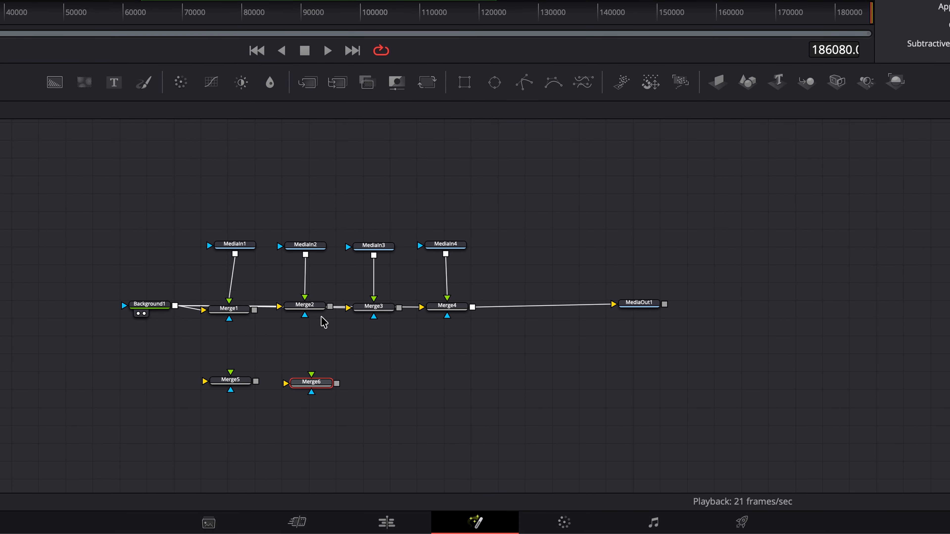
pyautogui.moveTo(307, 82); pyautogui.dragTo(392, 384)
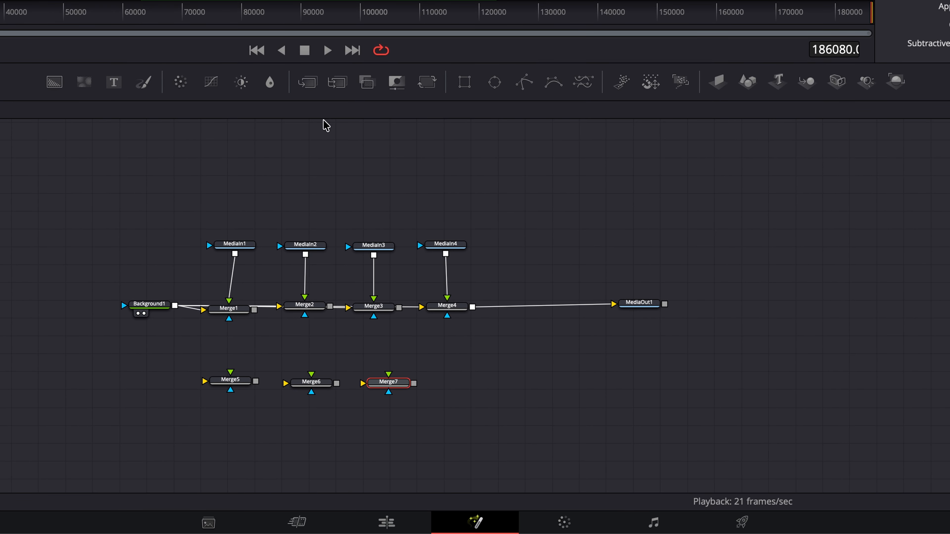
pyautogui.moveTo(306, 87); pyautogui.dragTo(464, 387)
pyautogui.moveTo(159, 309); pyautogui.dragTo(160, 278)
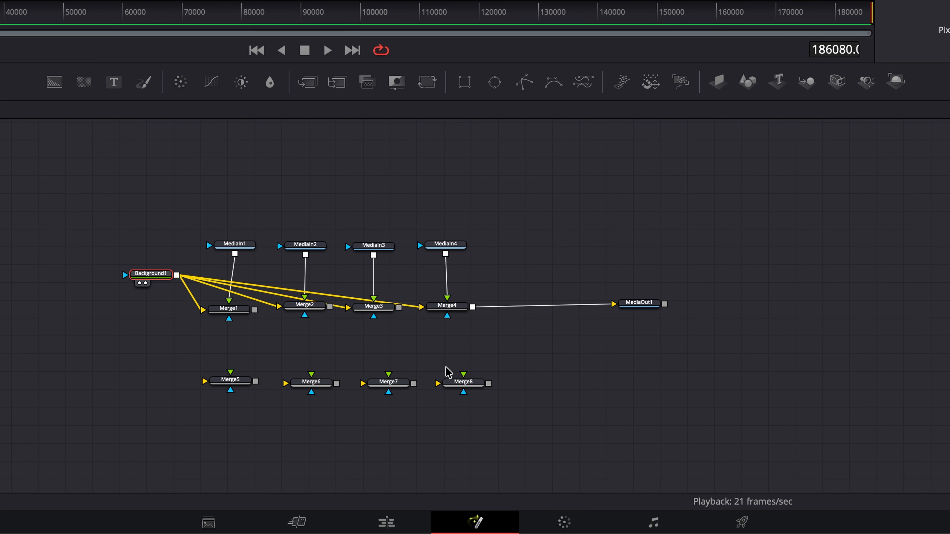
# Connect Merge1 to Merge4 into the foreground inputs of Merge5 to Merge8 and move MediaOut1 down
pyautogui.moveTo(256, 313); pyautogui.dragTo(231, 373)
pyautogui.moveTo(330, 307); pyautogui.dragTo(312, 376)
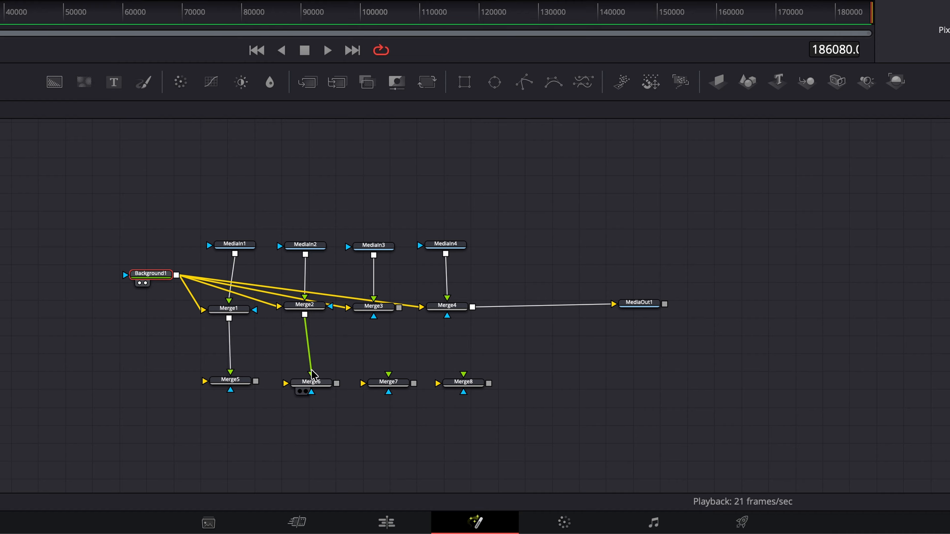
pyautogui.moveTo(399, 308); pyautogui.dragTo(388, 374)
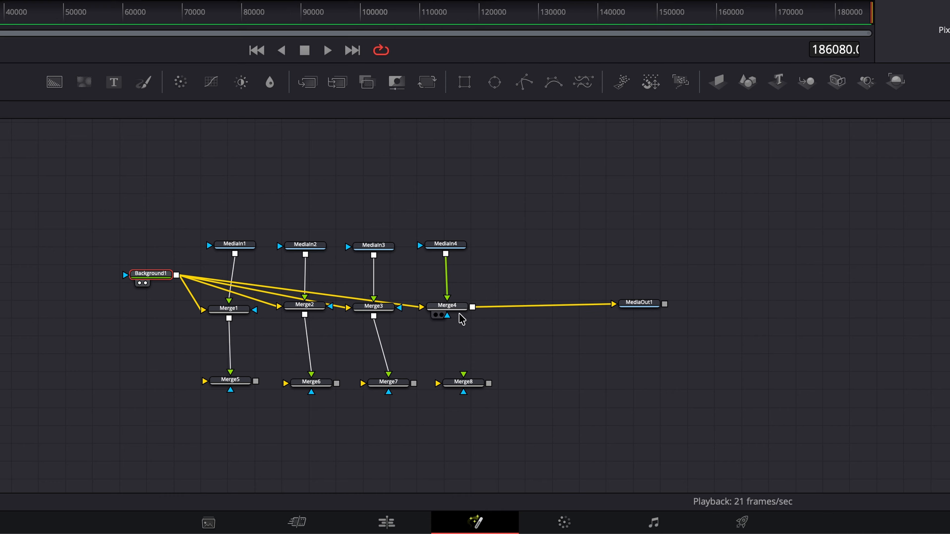
pyautogui.moveTo(473, 310); pyautogui.dragTo(668, 384)
# Add a second Background node and set its alpha to 0
pyautogui.moveTo(54, 82); pyautogui.dragTo(119, 396)
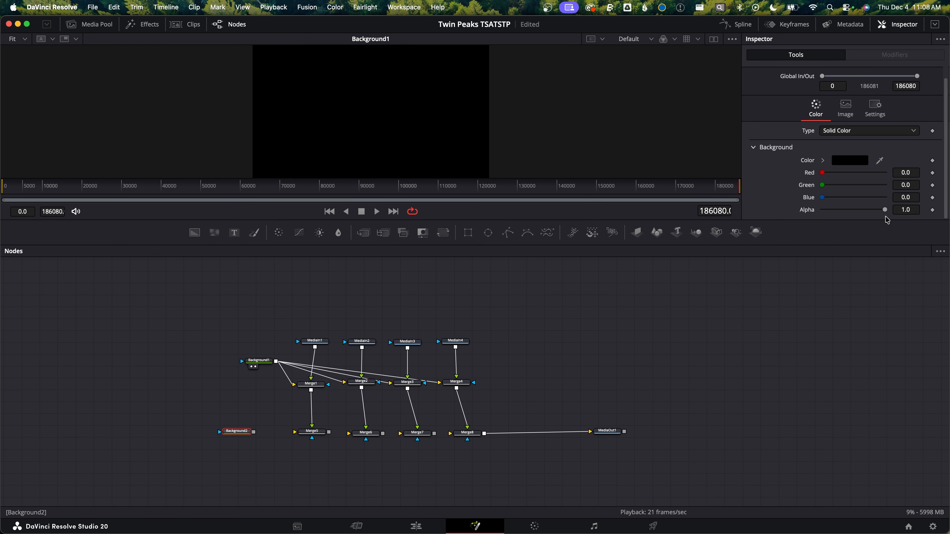
pyautogui.moveTo(885, 211); pyautogui.dragTo(822, 211)
# Chain Background2 through Merge5, Merge6, Merge7 and Merge8 into MediaOut1
pyautogui.moveTo(256, 433); pyautogui.dragTo(353, 435)
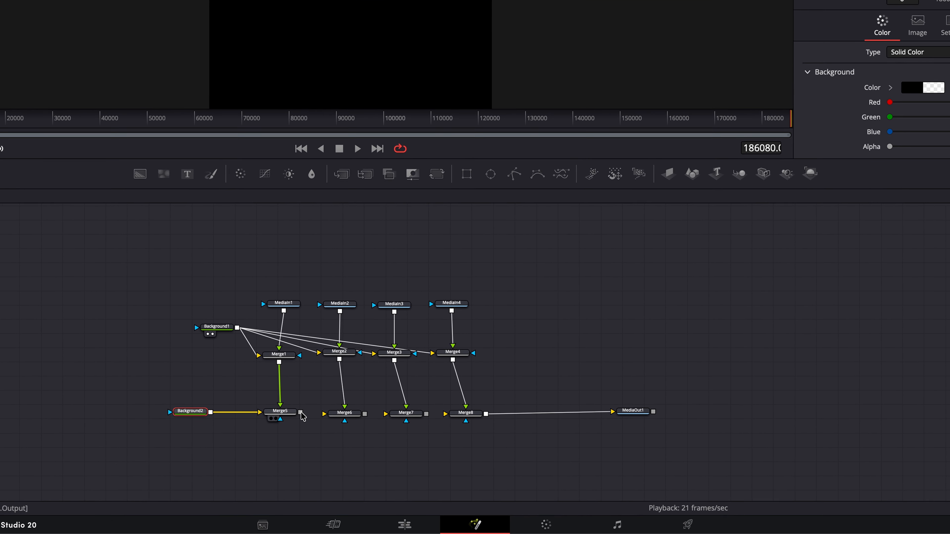
pyautogui.moveTo(312, 404); pyautogui.dragTo(310, 400)
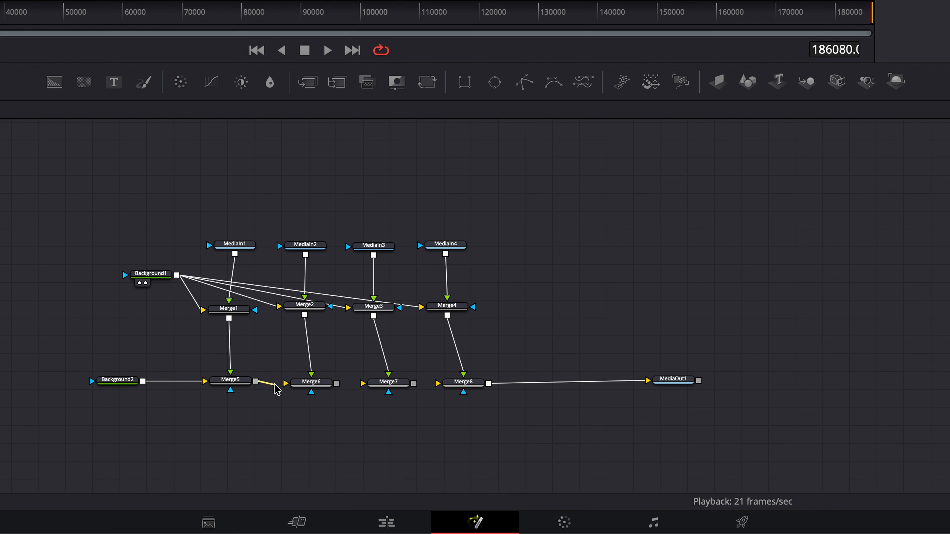
pyautogui.moveTo(336, 383); pyautogui.dragTo(424, 385)
# Tidy the lower row of nodes and align MediaOut1 with it
pyautogui.moveTo(504, 416); pyautogui.dragTo(120, 364)
pyautogui.moveTo(230, 381); pyautogui.dragTo(233, 458)
pyautogui.moveTo(548, 378); pyautogui.dragTo(555, 304)
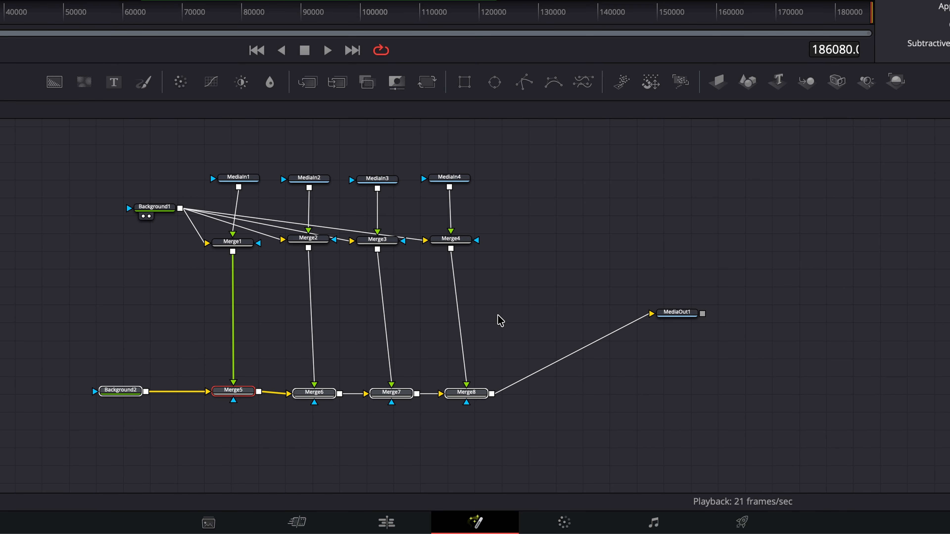
pyautogui.moveTo(670, 316); pyautogui.dragTo(660, 398)
pyautogui.click(677, 334)
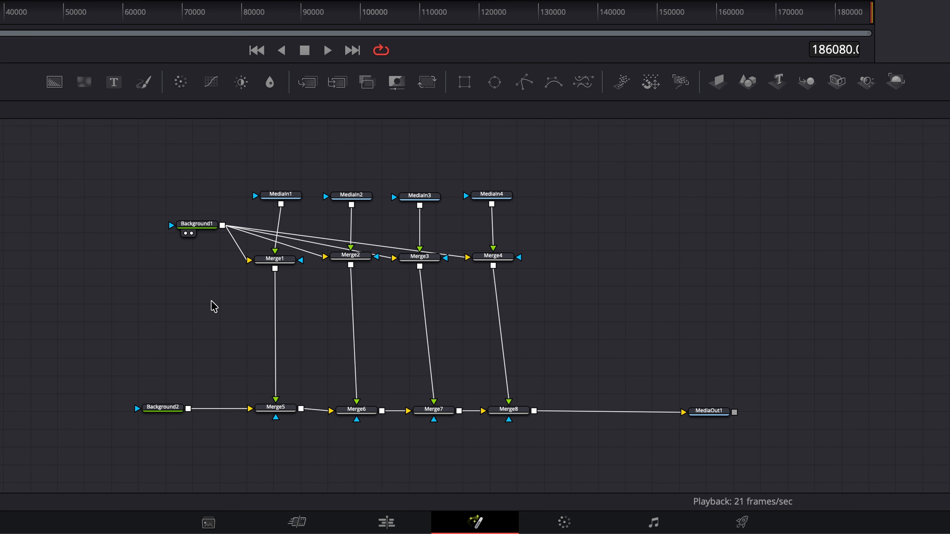
# Add an sRectangle node to the composition and place it to the left of the node layout
pyautogui.hotkey('shift', 'space')
pyautogui.write('4up')
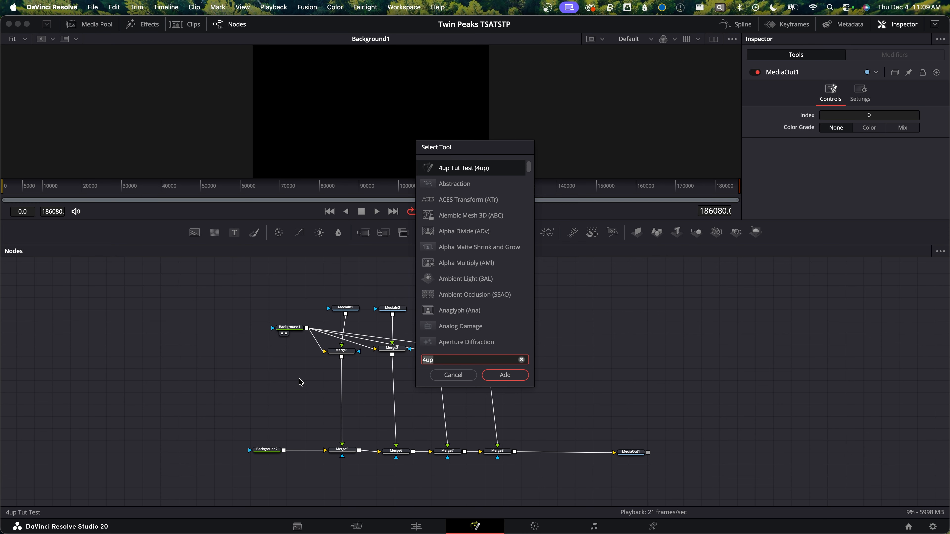
pyautogui.press('BackSpace')
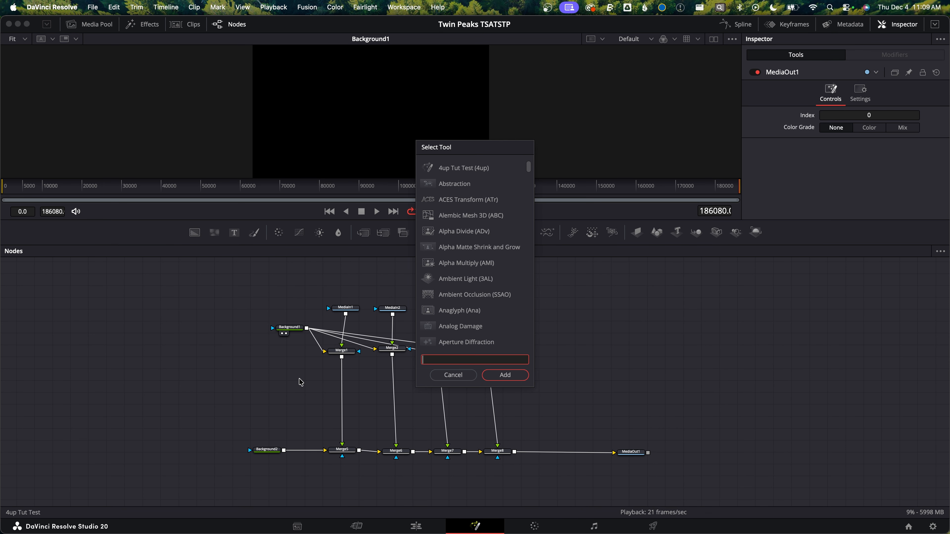
pyautogui.write('srec')
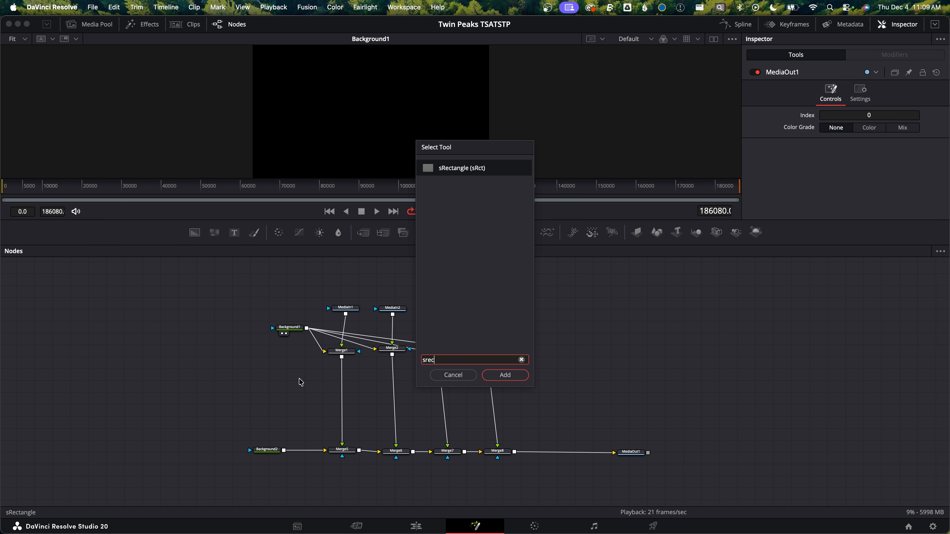
pyautogui.press('Return')
pyautogui.moveTo(302, 382); pyautogui.dragTo(276, 382)
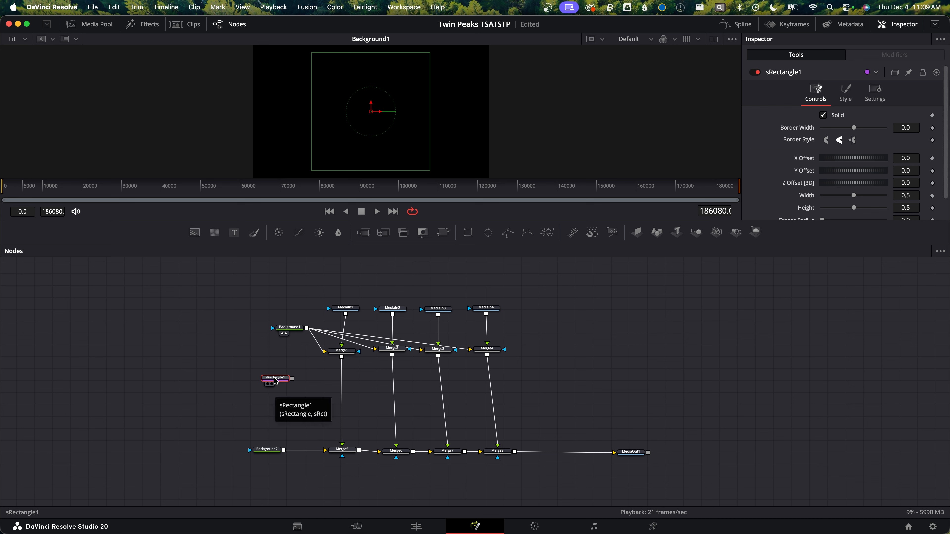
pyautogui.moveTo(276, 381); pyautogui.dragTo(210, 382)
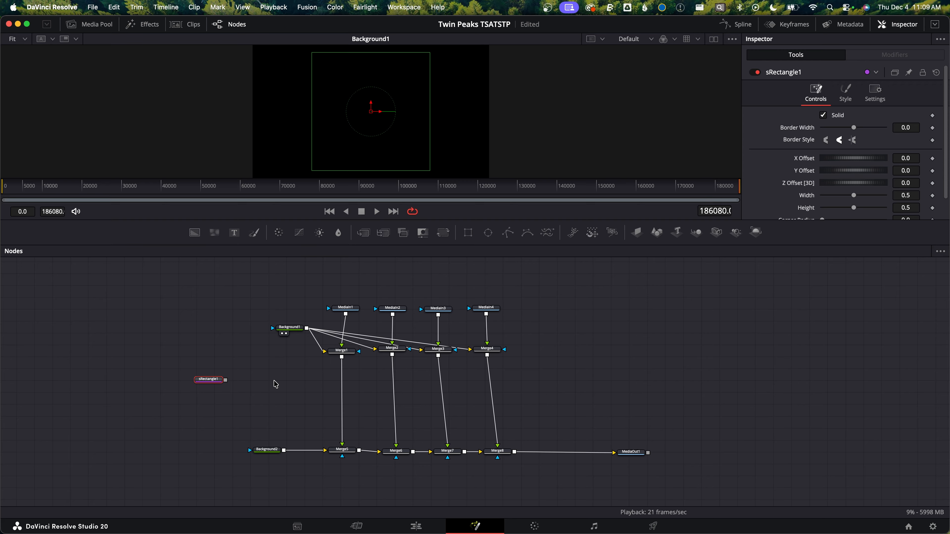
# Add an sRender node and connect sRectangle1 into it
pyautogui.hotkey('shift', 'space')
pyautogui.write('s')
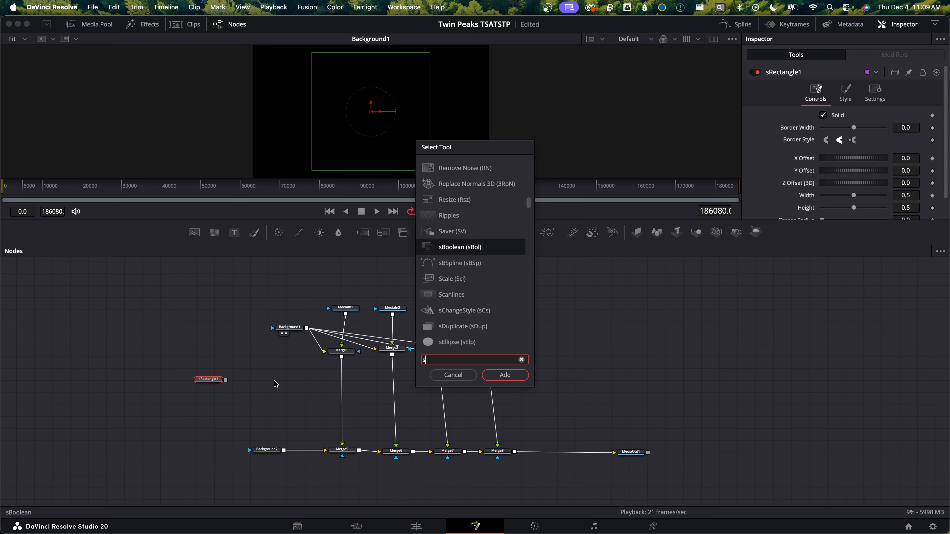
pyautogui.write('rend')
pyautogui.press('Return')
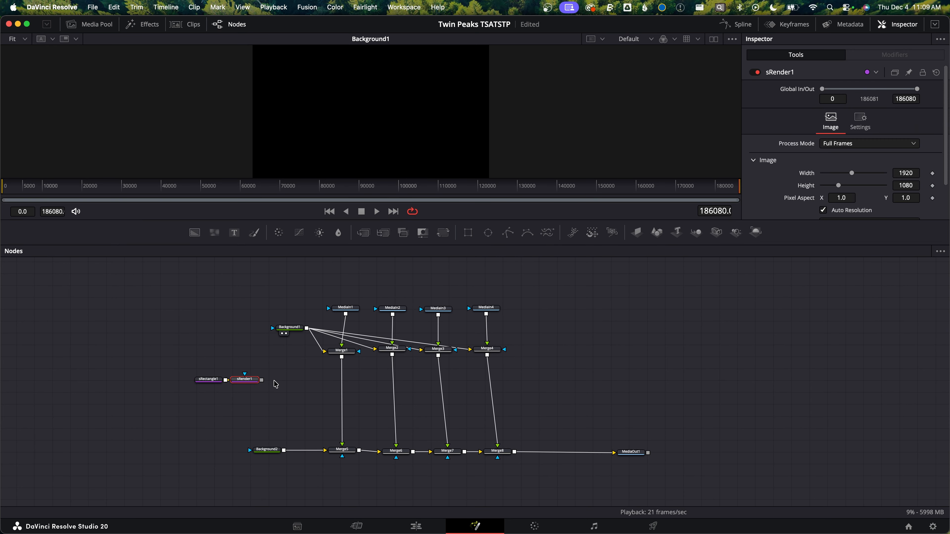
pyautogui.moveTo(247, 380); pyautogui.dragTo(263, 381)
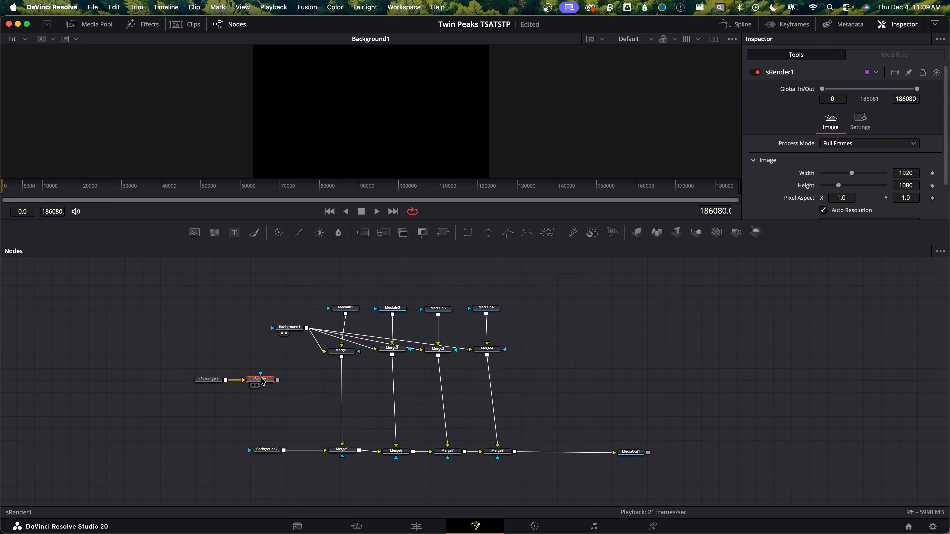
# View sRender1 and shrink the rectangle to width 0.353 and height 0.214 with slightly rounded corners
pyautogui.press('1')
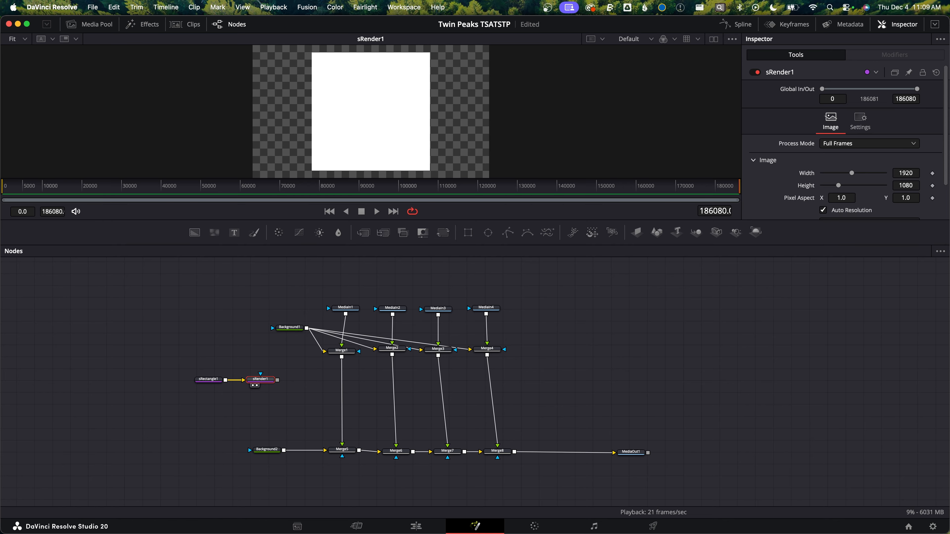
pyautogui.click(214, 380)
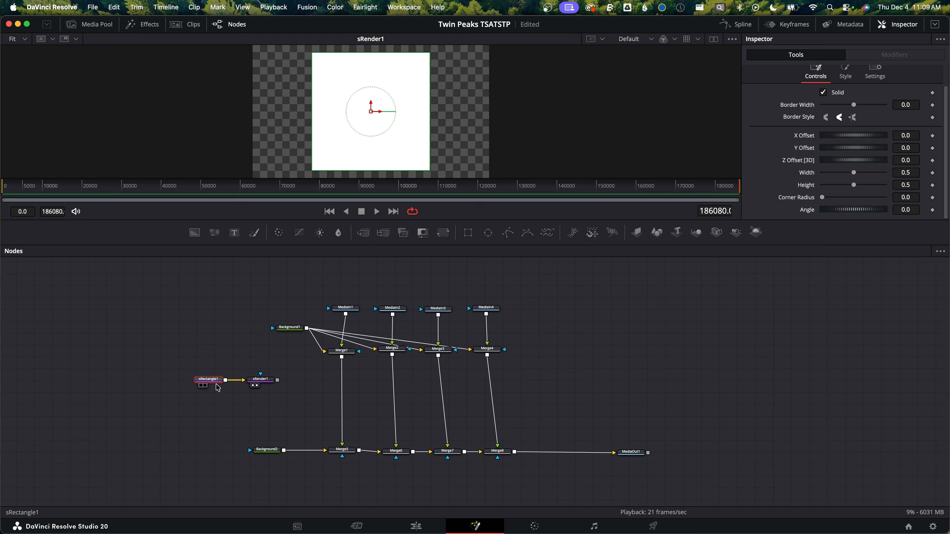
pyautogui.moveTo(905, 173); pyautogui.dragTo(851, 173)
pyautogui.moveTo(913, 185); pyautogui.dragTo(806, 185)
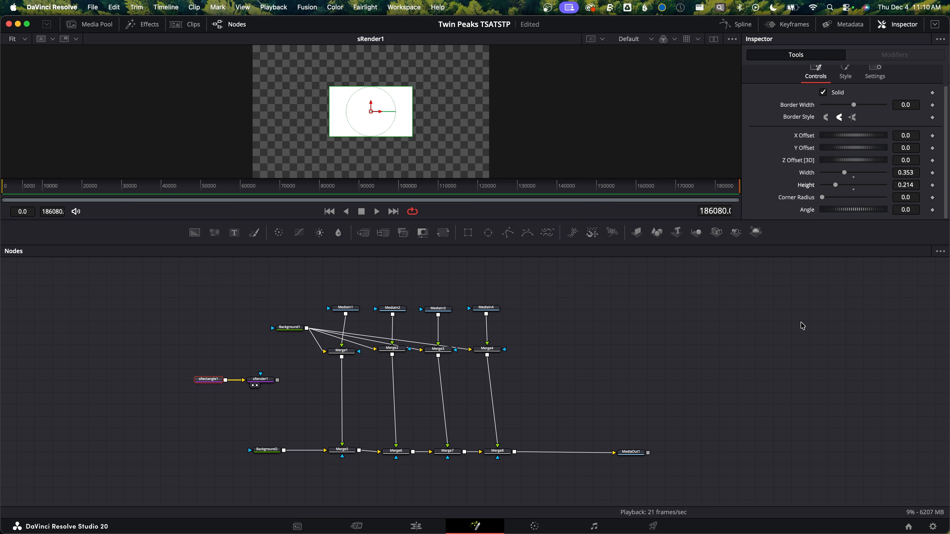
pyautogui.moveTo(905, 197); pyautogui.dragTo(915, 197)
# Insert a Matte Control node between each upper Merge and its lower Merge
pyautogui.click(346, 308)
pyautogui.click(393, 309)
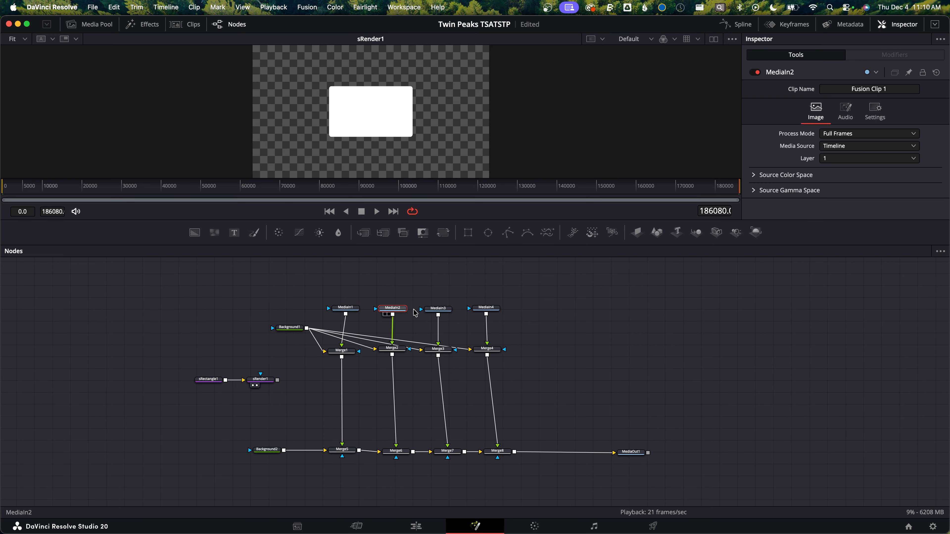
pyautogui.click(443, 309)
pyautogui.click(486, 308)
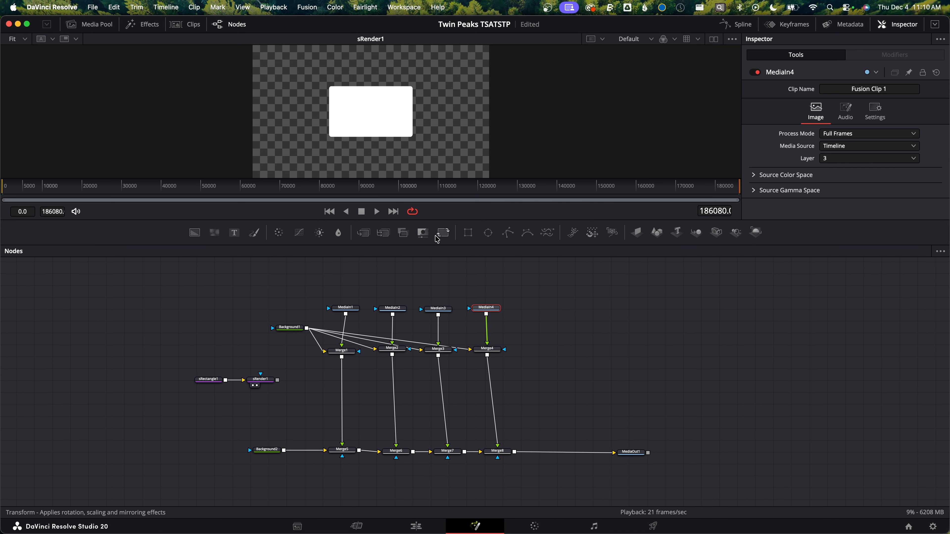
pyautogui.click(423, 233)
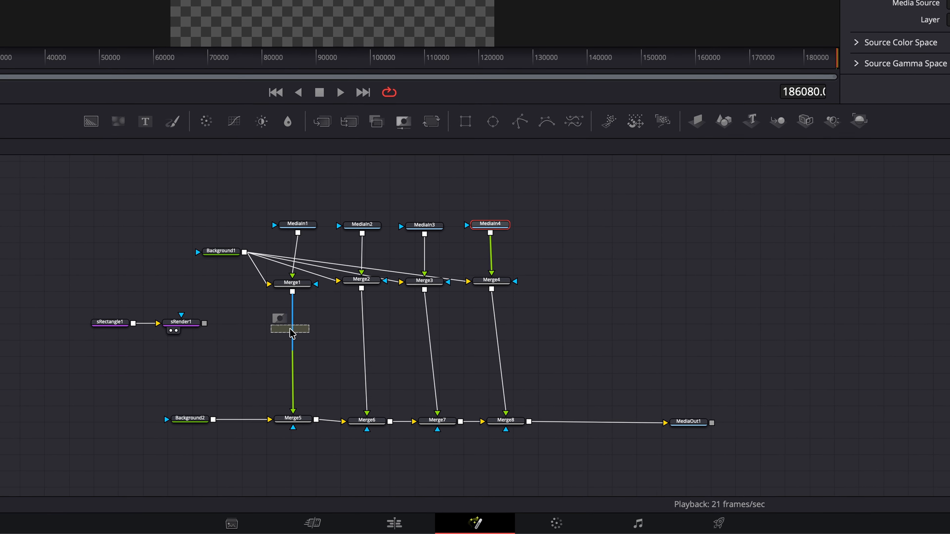
pyautogui.moveTo(396, 82); pyautogui.dragTo(354, 299)
pyautogui.moveTo(396, 84); pyautogui.dragTo(423, 315)
pyautogui.moveTo(397, 81); pyautogui.dragTo(496, 313)
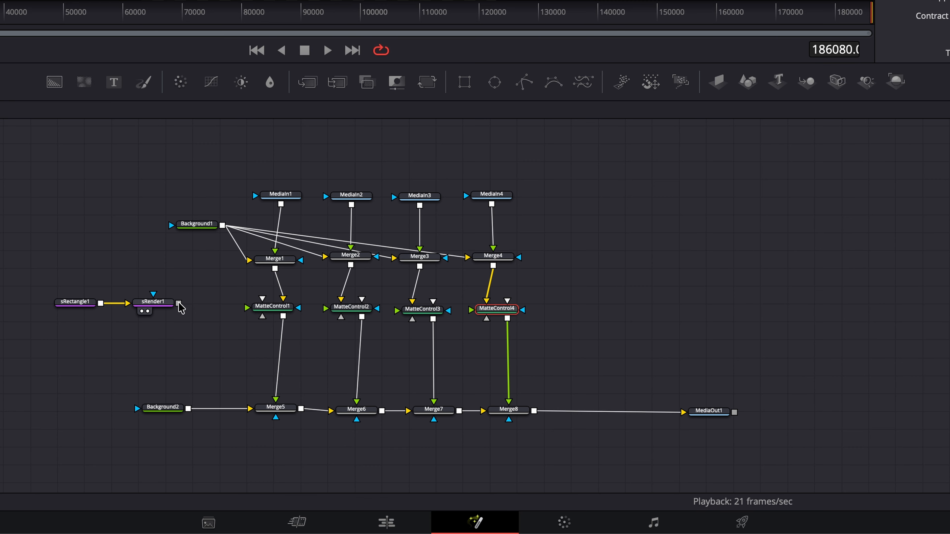
# Connect sRender1 into the Matte Control nodes and view the MediaOut1 result
pyautogui.click(151, 306)
pyautogui.moveTo(178, 303); pyautogui.dragTo(497, 311)
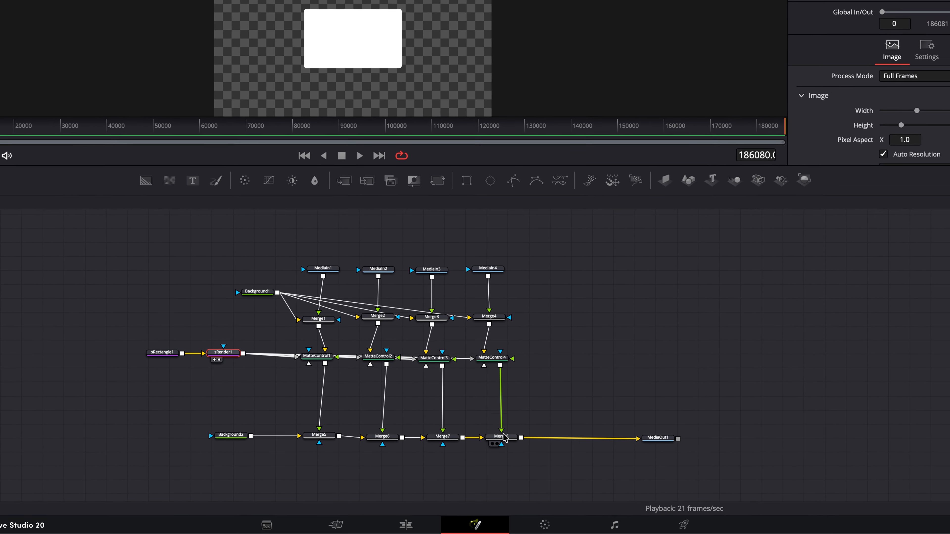
pyautogui.click(496, 358)
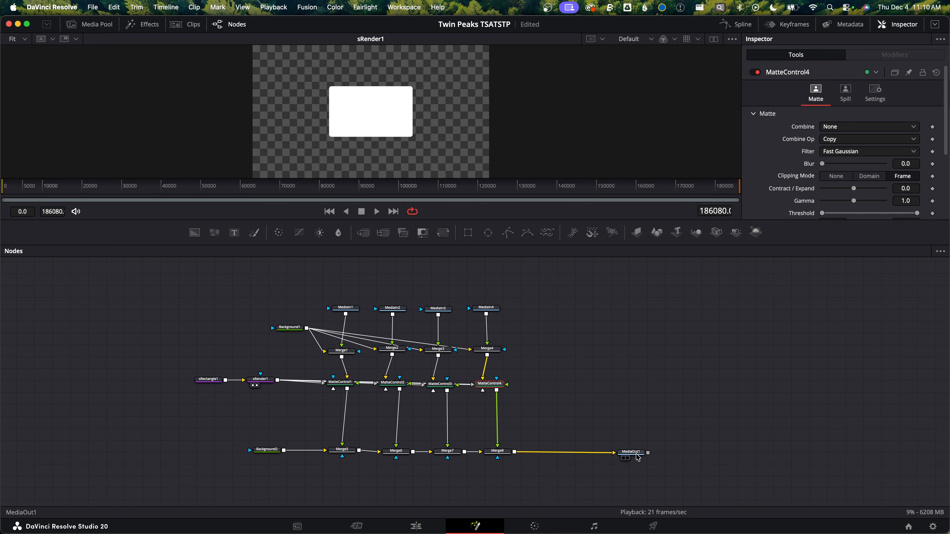
pyautogui.click(638, 457)
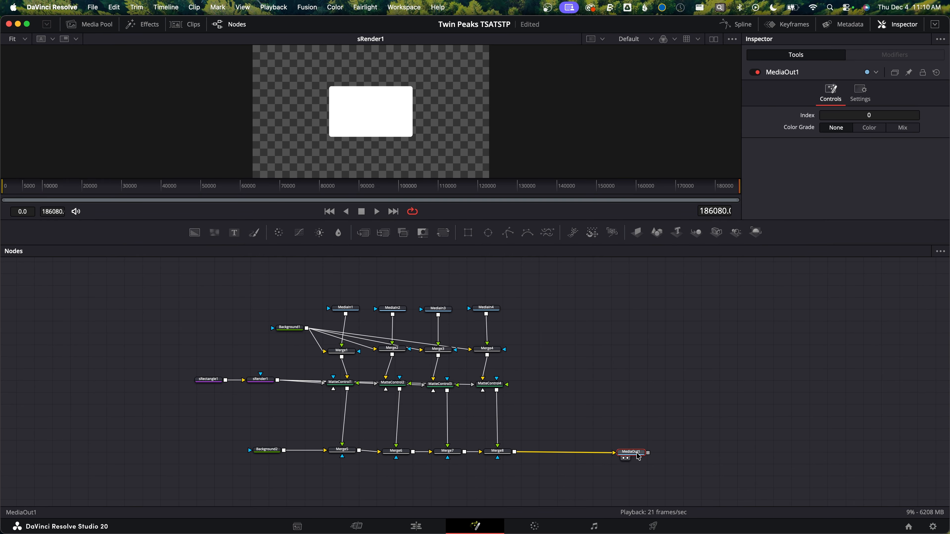
pyautogui.press('1')
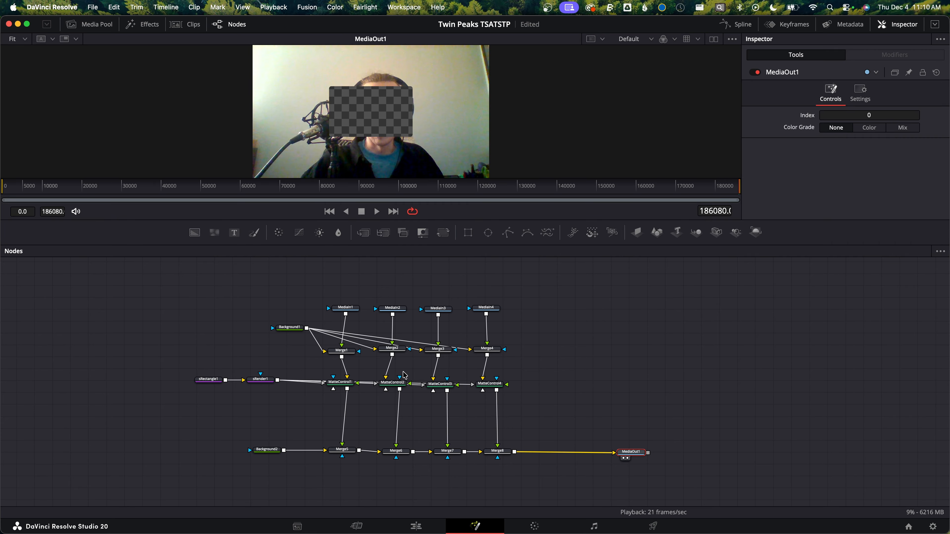
# Move sRectangle1 and sRender1 further left to make room in the chain
pyautogui.moveTo(269, 418); pyautogui.dragTo(173, 374)
pyautogui.moveTo(262, 380); pyautogui.dragTo(221, 380)
pyautogui.click(237, 393)
pyautogui.click(221, 385)
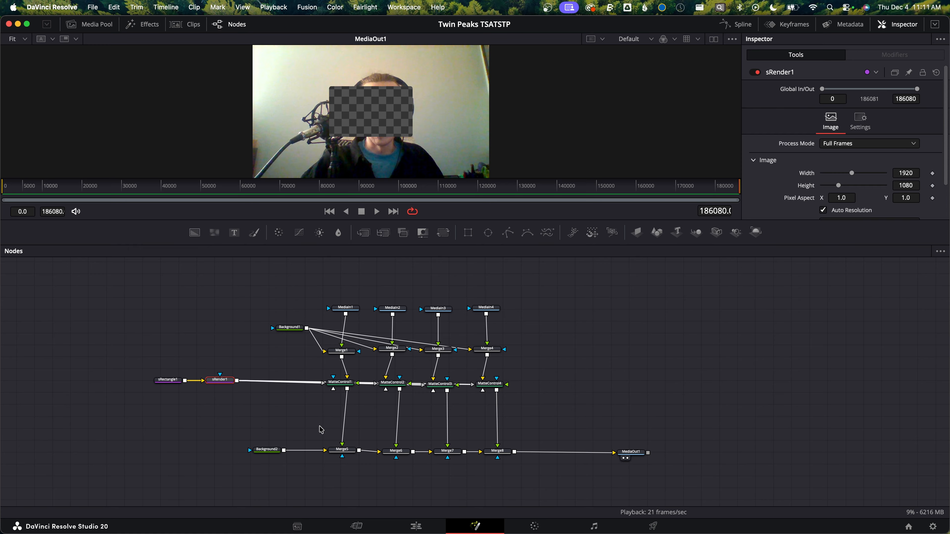
# Insert an Invert node after sRender1 and enable Invert Alpha
pyautogui.hotkey('shift', 'space')
pyautogui.write('invert')
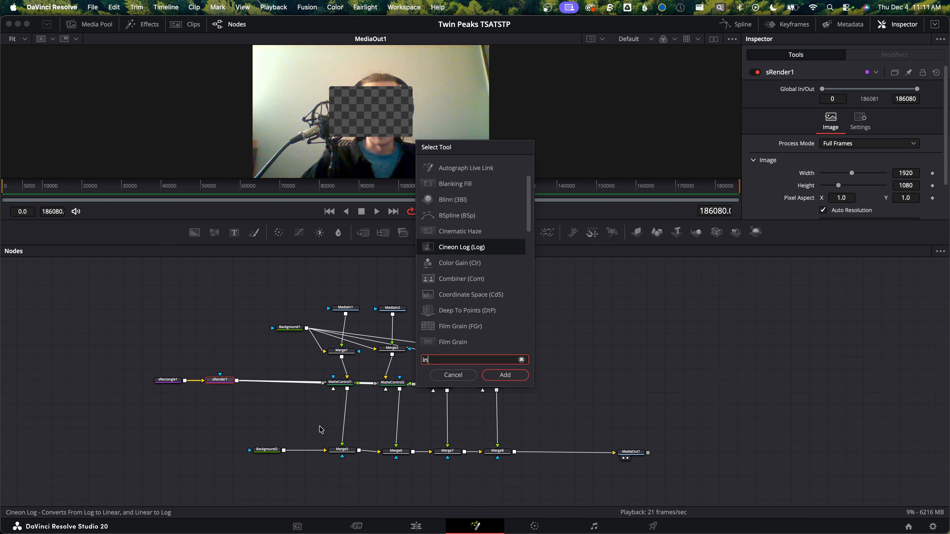
pyautogui.press('Return')
pyautogui.moveTo(258, 380); pyautogui.dragTo(269, 379)
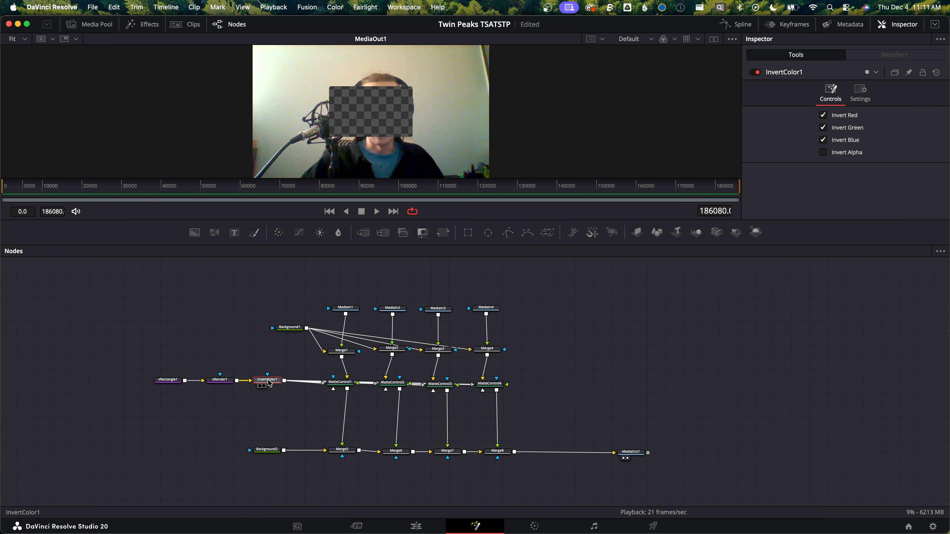
pyautogui.click(823, 154)
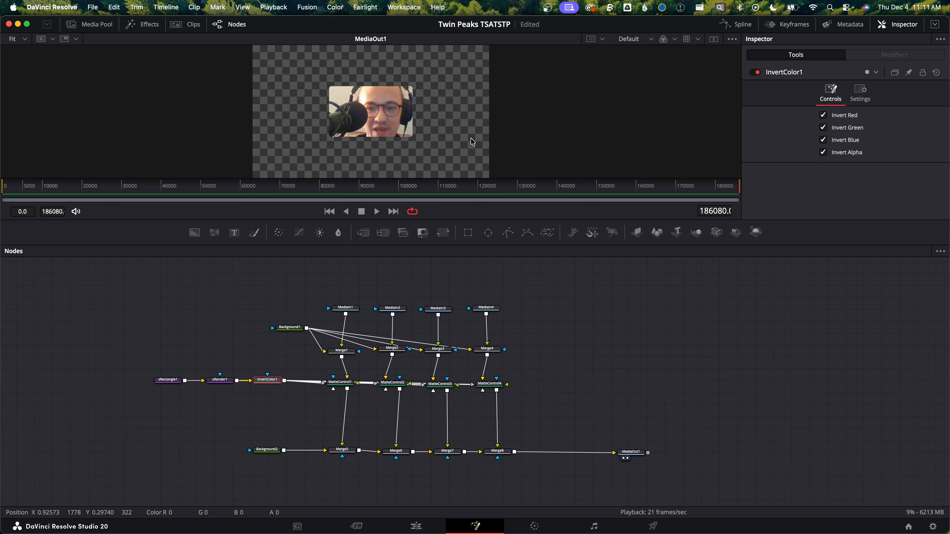
# Insert a Transform node between each Matte Control and the Merge below it
pyautogui.click(340, 382)
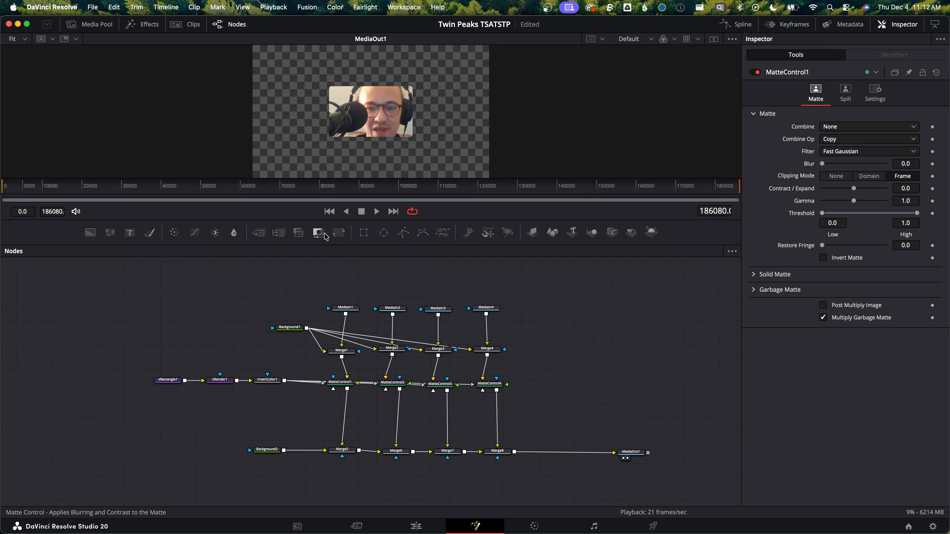
pyautogui.moveTo(339, 232); pyautogui.dragTo(352, 420)
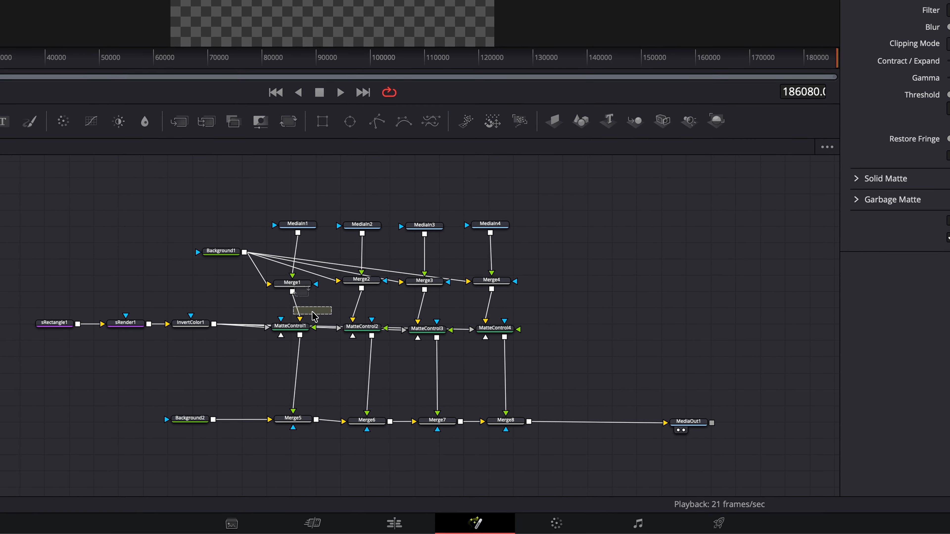
pyautogui.moveTo(291, 362); pyautogui.dragTo(283, 361)
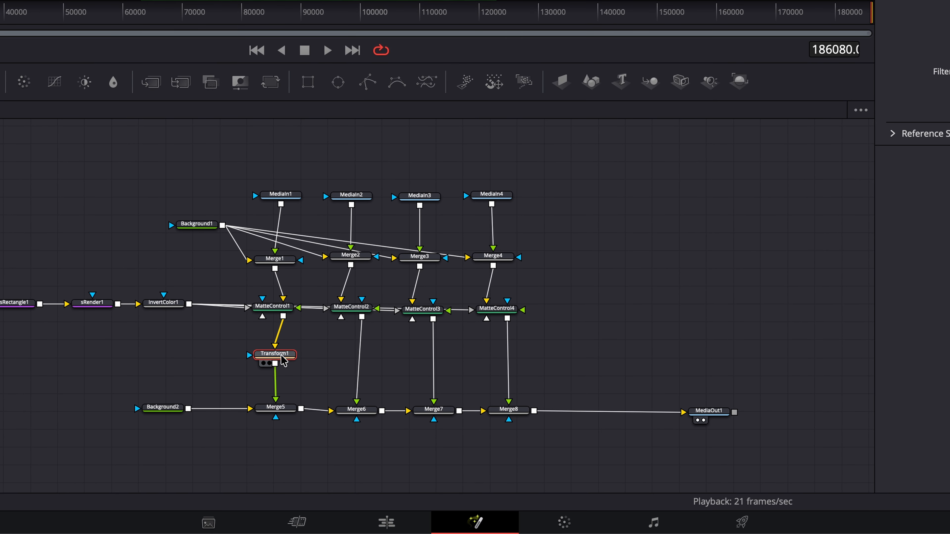
pyautogui.moveTo(271, 82); pyautogui.dragTo(508, 358)
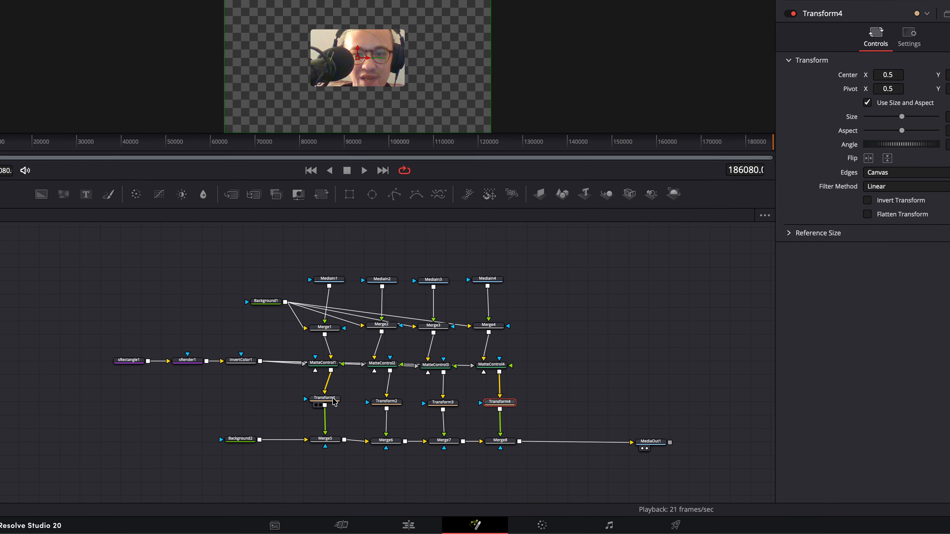
# Set Transform1's center to X 0.33 and Y 0.66
pyautogui.click(275, 353)
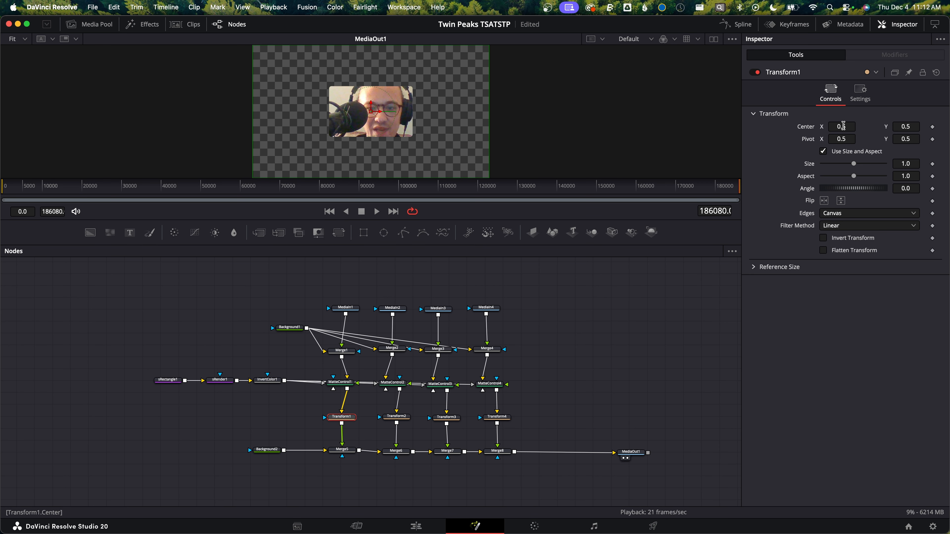
pyautogui.moveTo(843, 126); pyautogui.dragTo(806, 126)
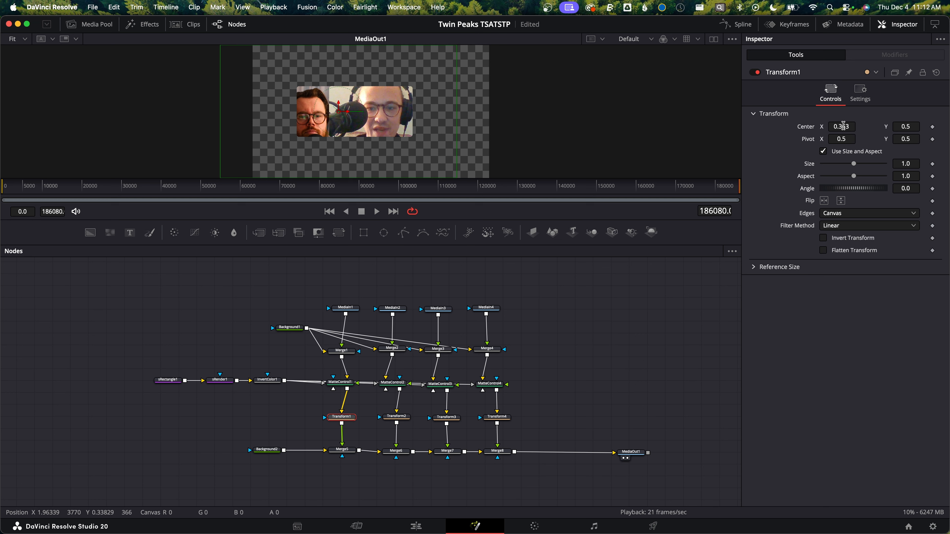
pyautogui.doubleClick(845, 127)
pyautogui.write('0.33')
pyautogui.press('Tab')
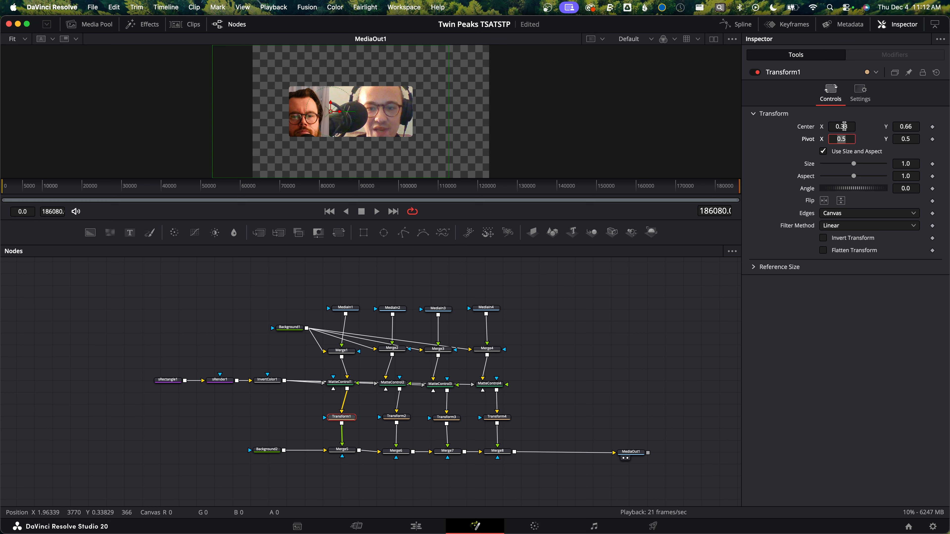
pyautogui.write('0.66')
pyautogui.press('Tab')
# Set Transform2's center to X 0.33 and Y 0.33
pyautogui.click(401, 420)
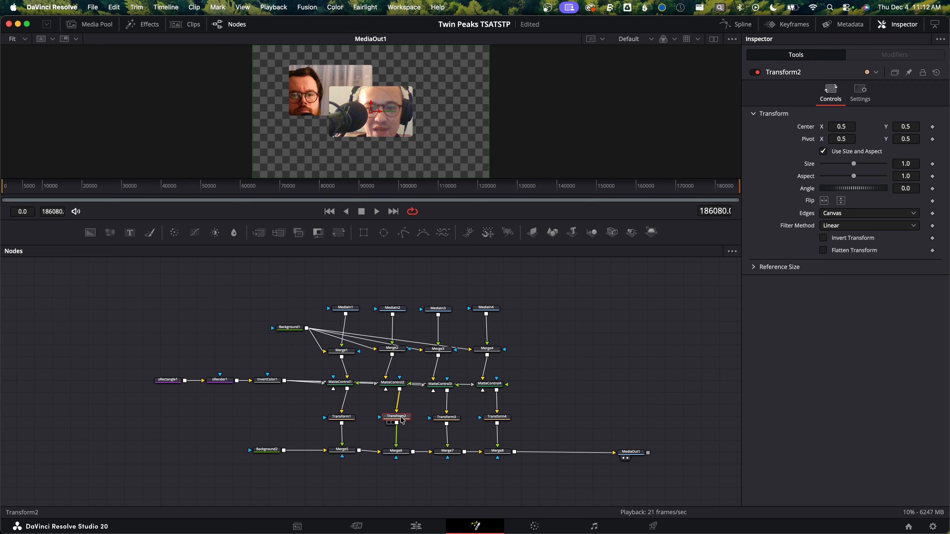
pyautogui.click(446, 417)
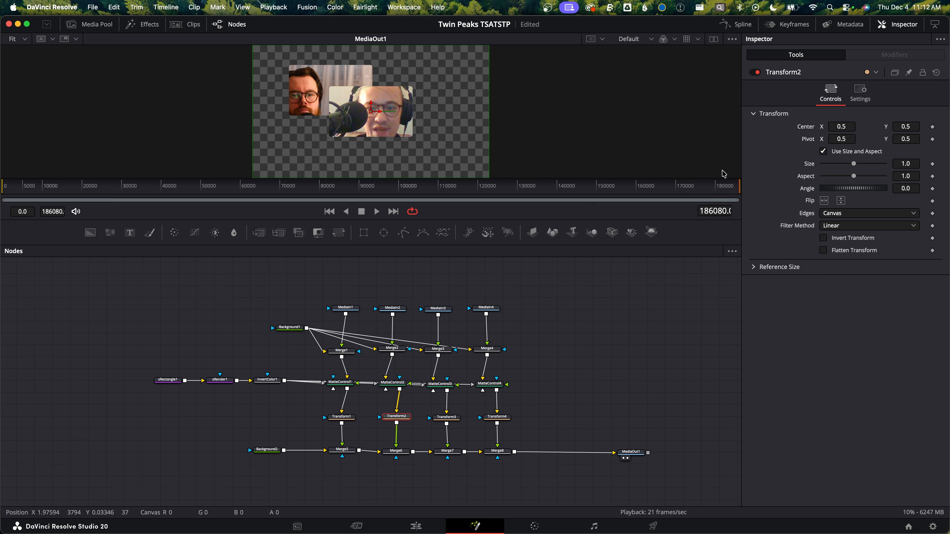
pyautogui.click(841, 127)
pyautogui.write('0.33')
pyautogui.press('Tab')
pyautogui.write('0.33')
pyautogui.press('Tab')
# Set Transform4's center to X 0.66 and Y 0.33
pyautogui.click(497, 417)
pyautogui.click(844, 124)
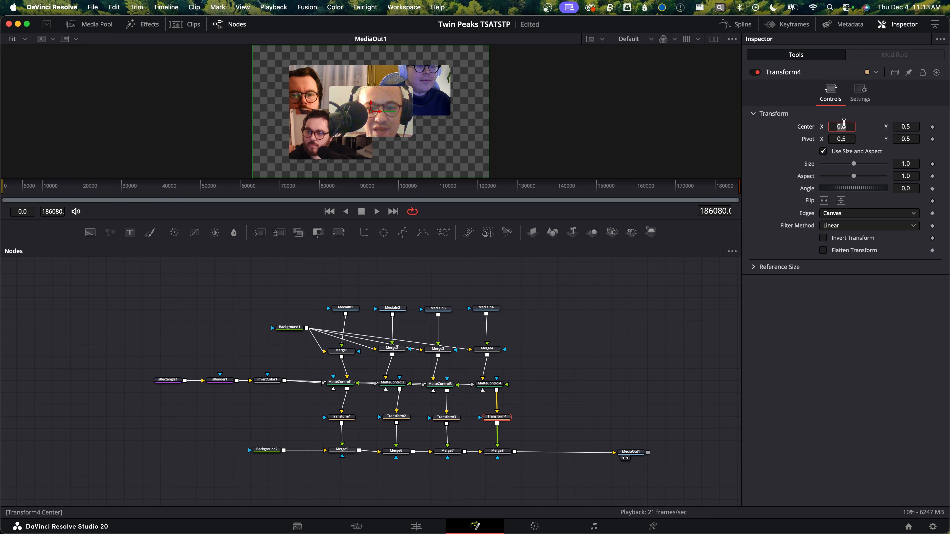
pyautogui.write('0.66')
pyautogui.press('Tab')
pyautogui.write('0.33')
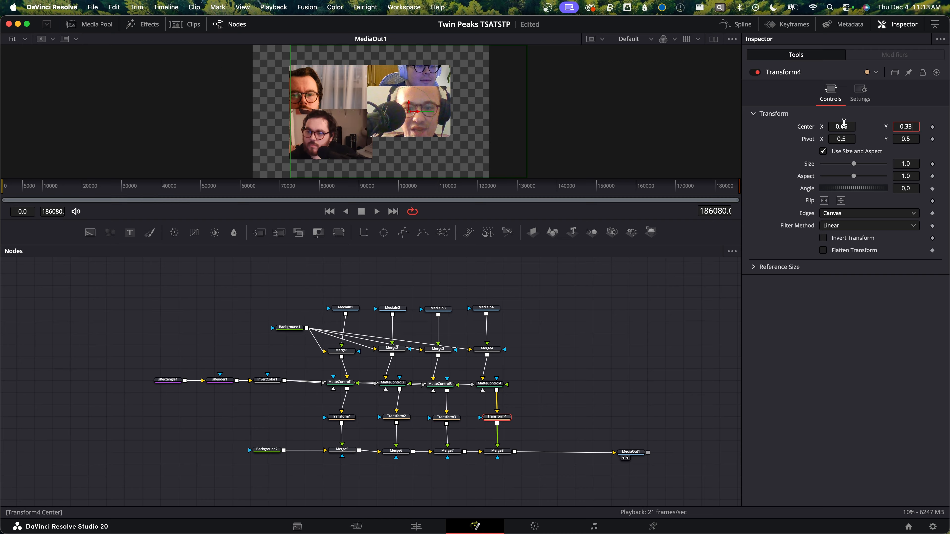
pyautogui.press('Tab')
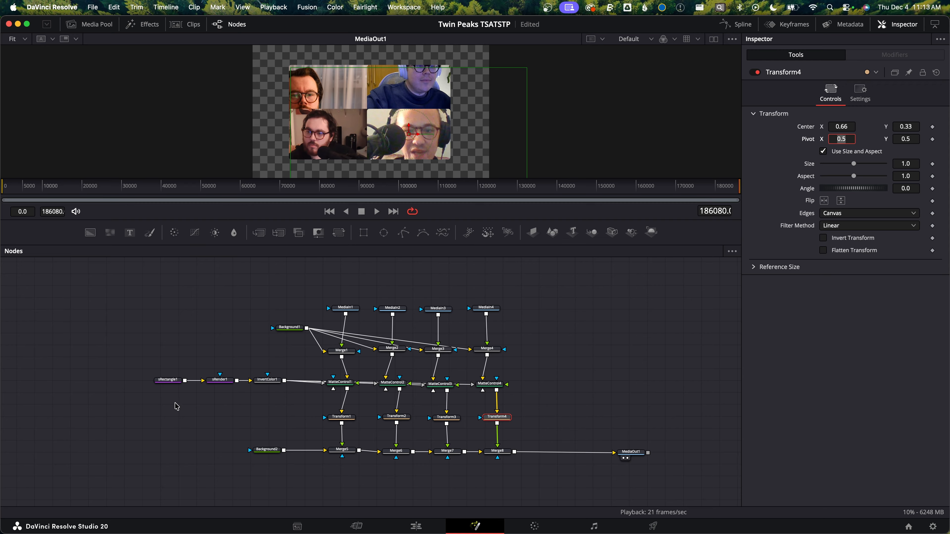
# Reduce sRectangle1 to about width 0.32 and height 0.178
pyautogui.click(176, 382)
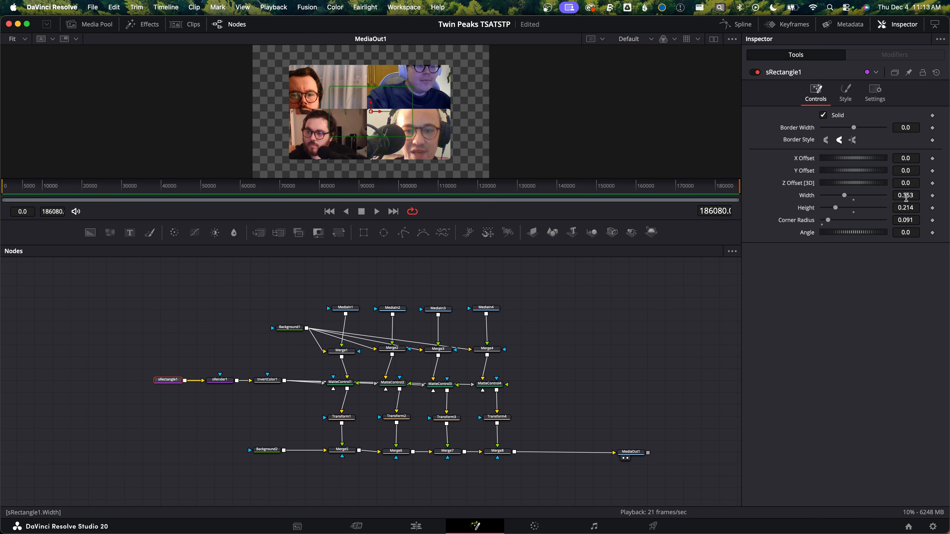
pyautogui.moveTo(911, 194); pyautogui.dragTo(892, 207)
pyautogui.scroll(10, 358, 109)
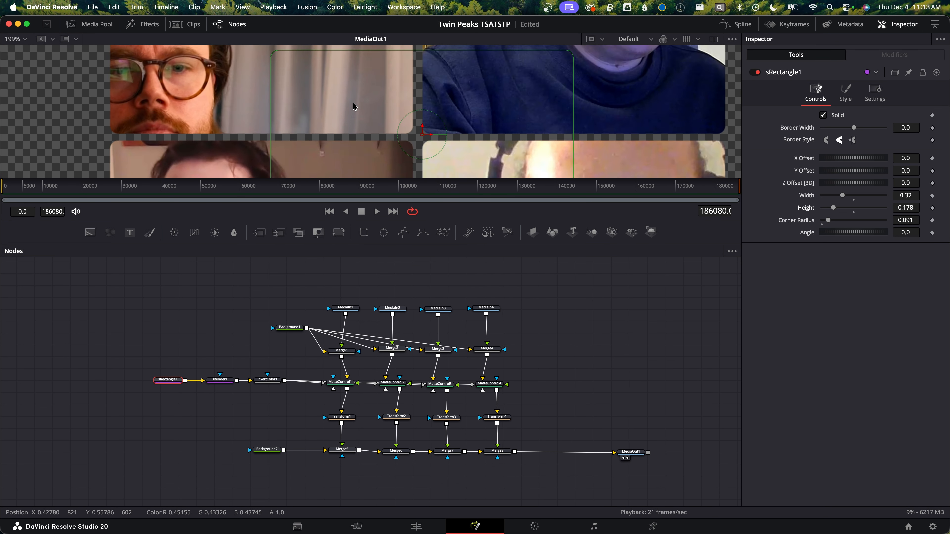
# Set sRectangle1's width to 0.325, height to 0.181 and corner radius to about 0.084
pyautogui.moveTo(477, 57); pyautogui.dragTo(473, 61)
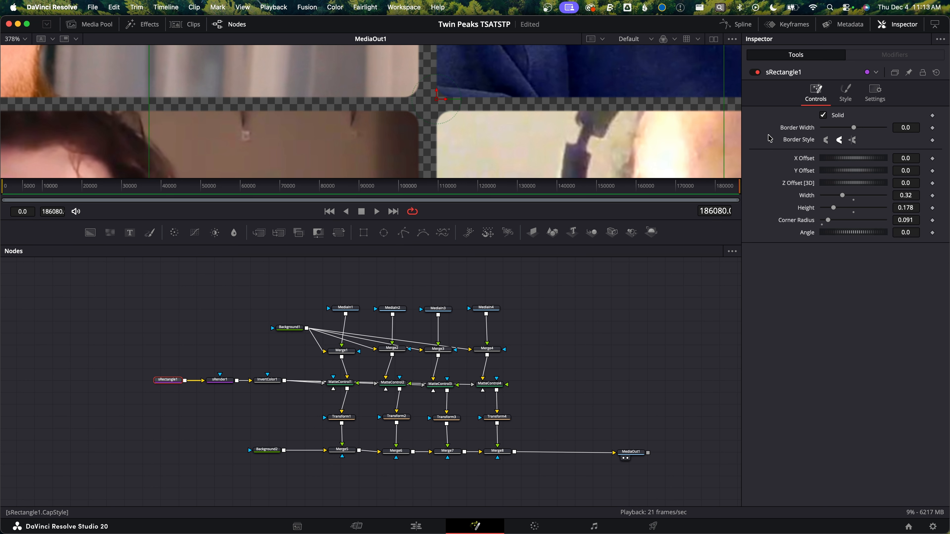
pyautogui.moveTo(903, 195); pyautogui.dragTo(905, 197)
pyautogui.moveTo(905, 208); pyautogui.dragTo(905, 220)
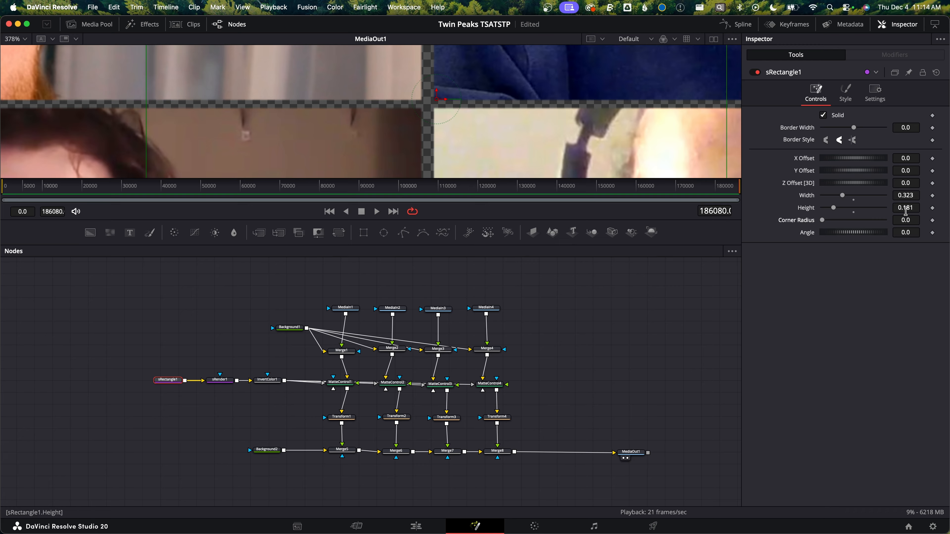
pyautogui.moveTo(909, 196); pyautogui.dragTo(913, 220)
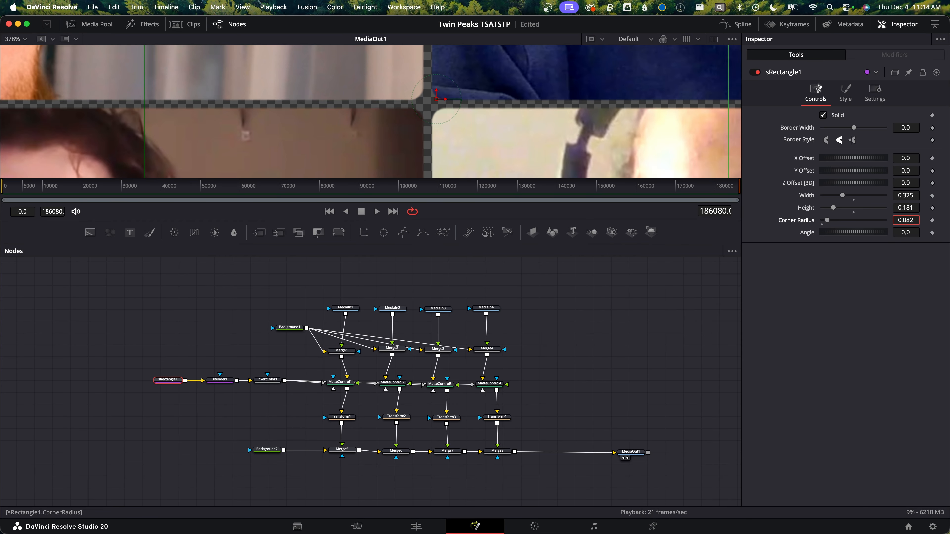
pyautogui.scroll(-10, 552, 105)
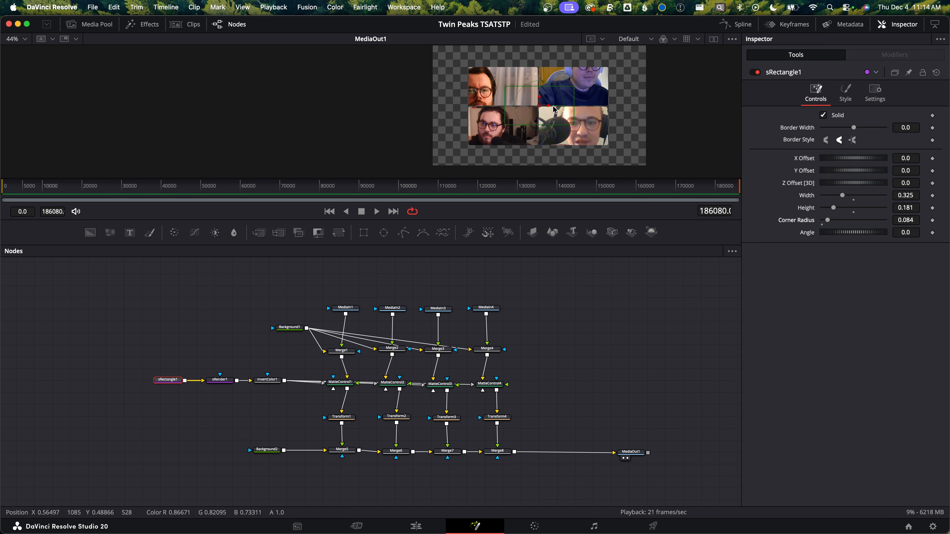
pyautogui.hscroll(5, 608, 115)
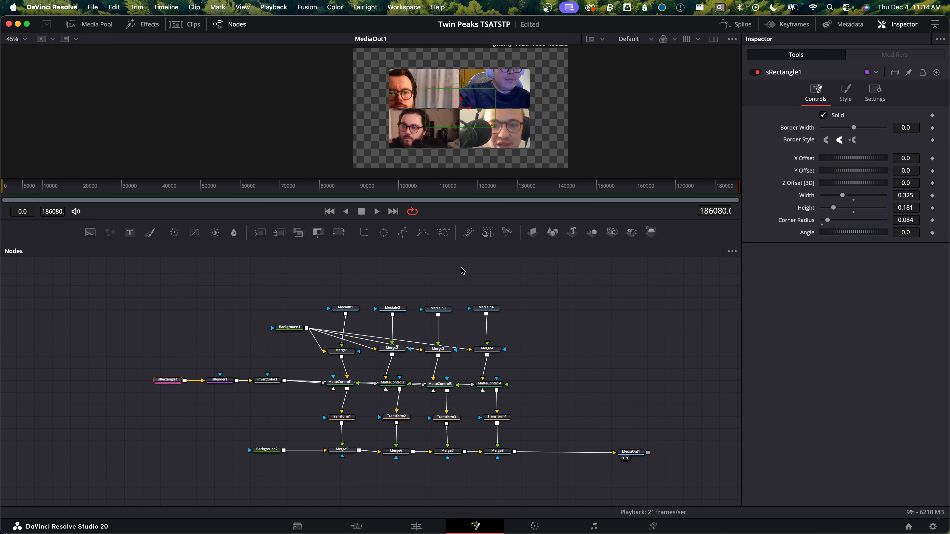
# Scale down Merge1's camera feed and move its center to about X 0.565, Y 0.512
pyautogui.click(348, 353)
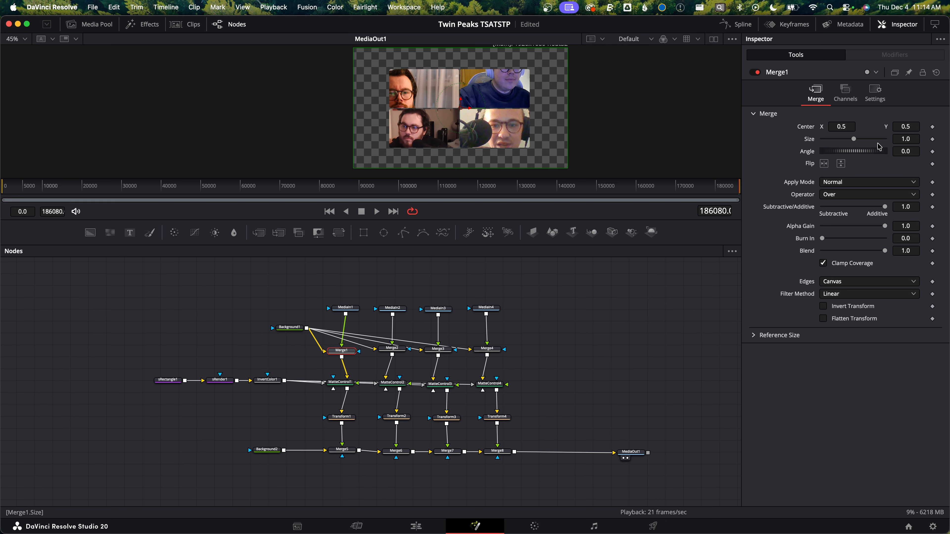
pyautogui.moveTo(907, 139); pyautogui.dragTo(882, 139)
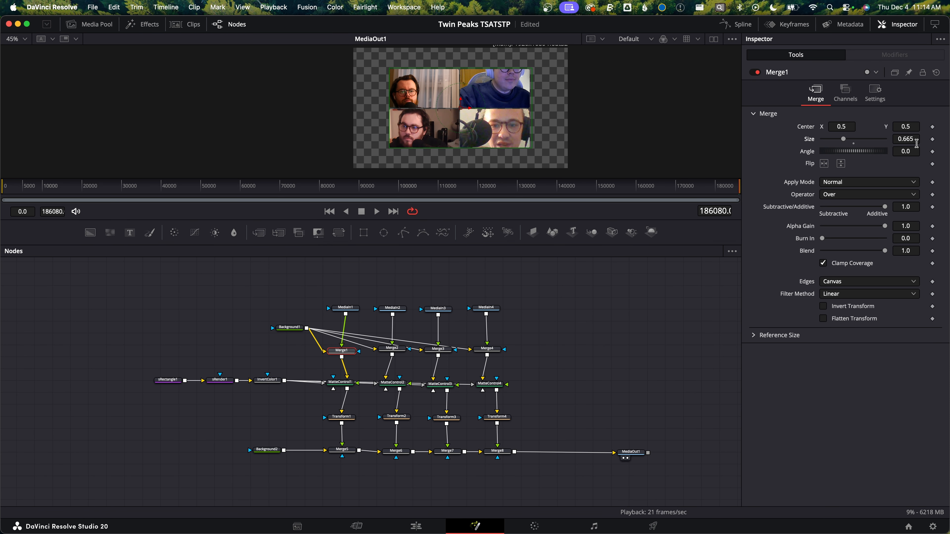
pyautogui.click(366, 187)
pyautogui.moveTo(466, 109)
pyautogui.mouseDown()
pyautogui.moveTo(513, 108)
pyautogui.moveTo(485, 108)
pyautogui.mouseUp()
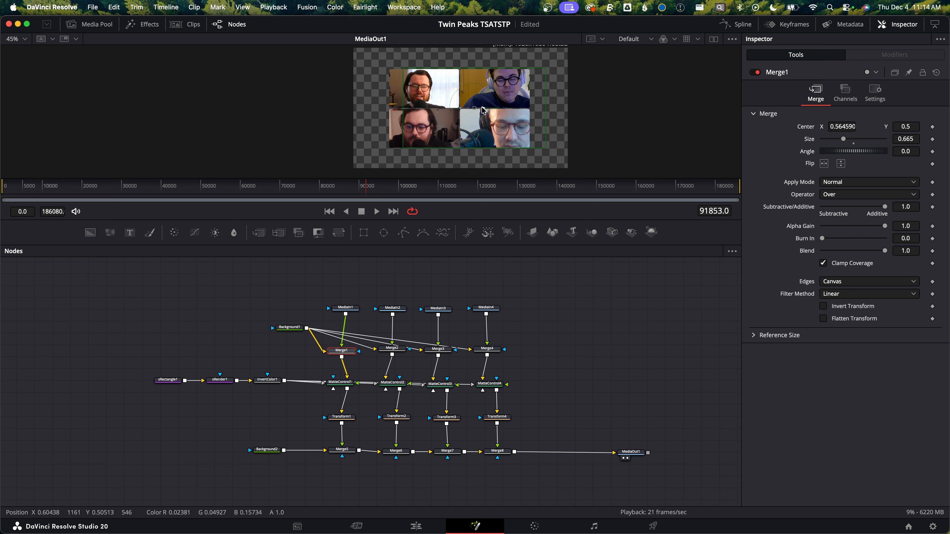
pyautogui.moveTo(911, 139); pyautogui.dragTo(879, 139)
pyautogui.moveTo(474, 108); pyautogui.dragTo(474, 106)
# Reduce the foreground size of Merge2's camera feed
pyautogui.click(392, 348)
pyautogui.moveTo(906, 139); pyautogui.dragTo(706, 139)
# Set Merge1's size to about 0.493 and scrub the timeline to another frame
pyautogui.click(438, 349)
pyautogui.click(342, 350)
pyautogui.moveTo(906, 139); pyautogui.dragTo(893, 139)
pyautogui.click(654, 188)
pyautogui.click(188, 187)
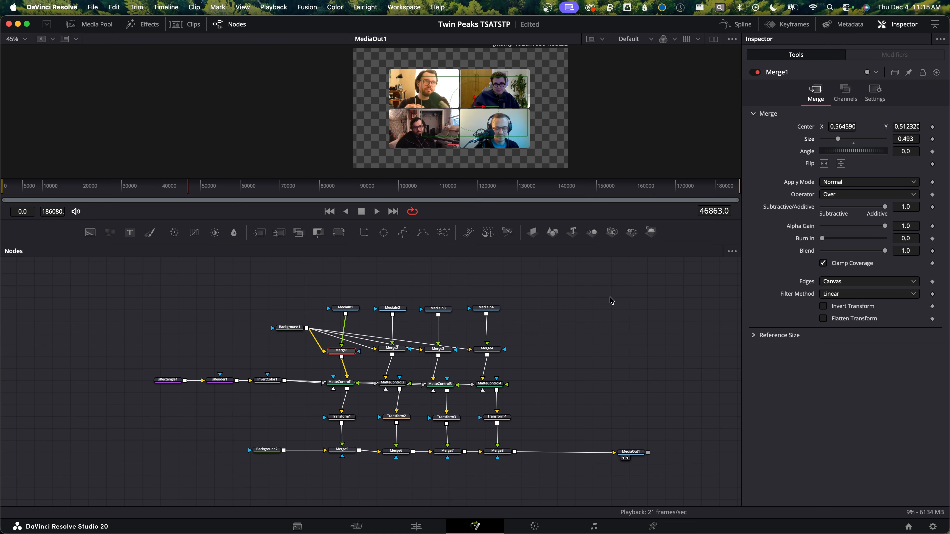
# Set Merge3's size to about 0.551
pyautogui.click(438, 349)
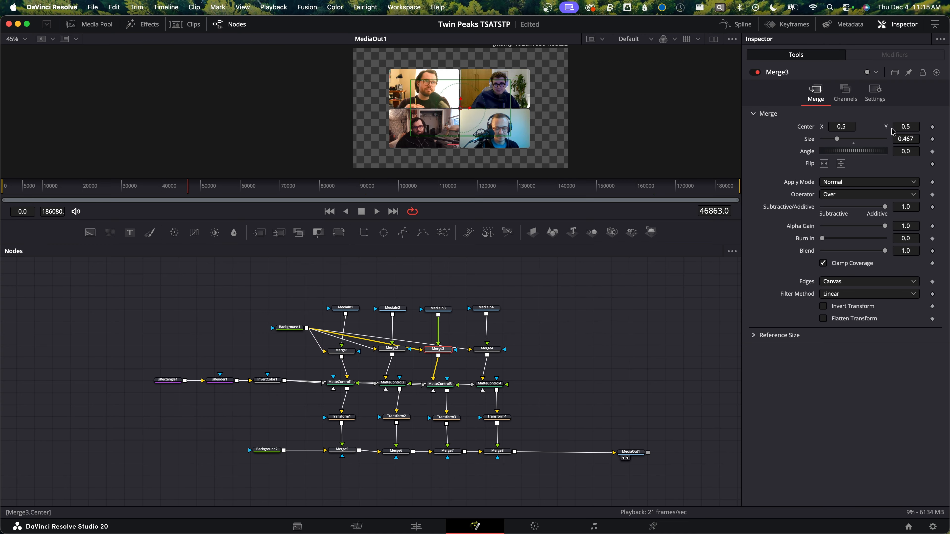
pyautogui.moveTo(911, 140); pyautogui.dragTo(942, 140)
# Move Merge2's camera center to about X 0.491, Y 0.479
pyautogui.click(392, 349)
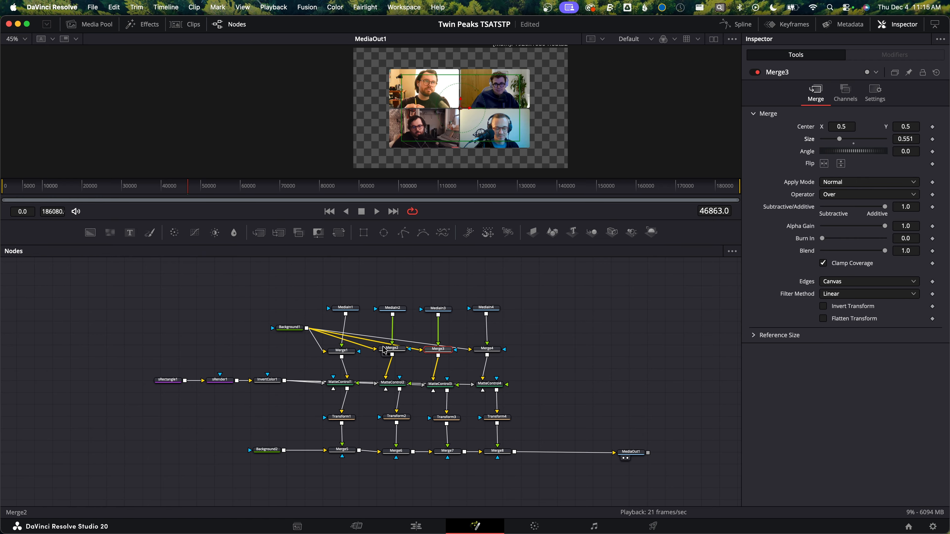
pyautogui.moveTo(462, 101); pyautogui.dragTo(465, 111)
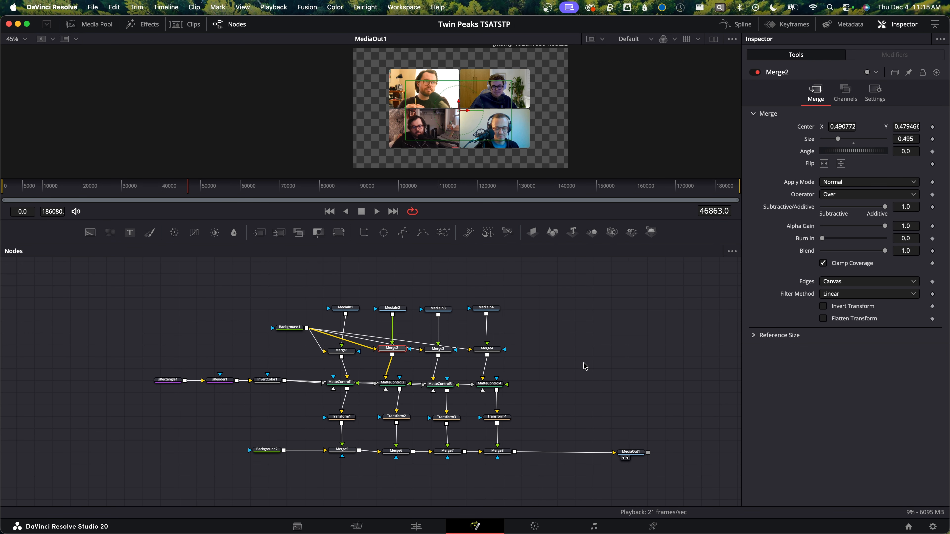
# Nudge Merge1's camera center down to Y about 0.496
pyautogui.click(341, 350)
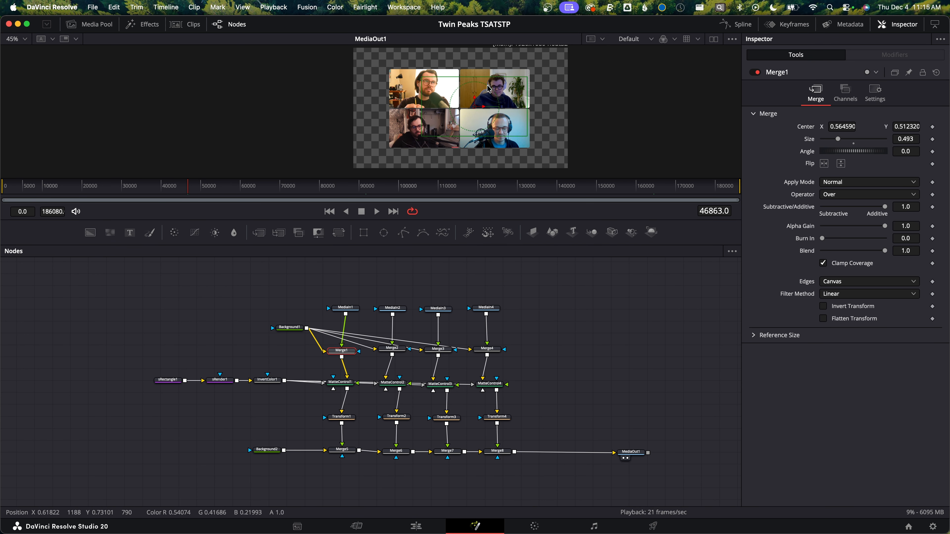
pyautogui.moveTo(475, 100); pyautogui.dragTo(475, 102)
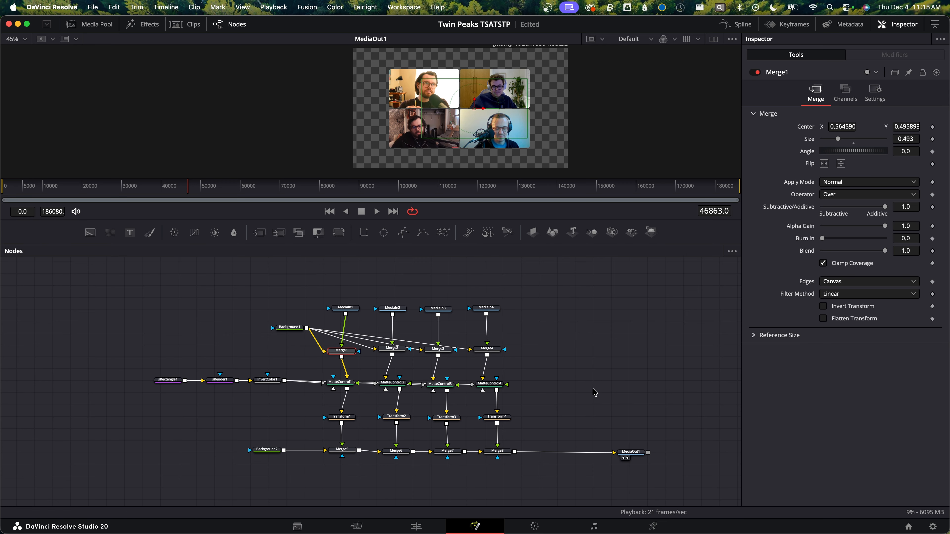
pyautogui.moveTo(341, 351); pyautogui.dragTo(344, 348)
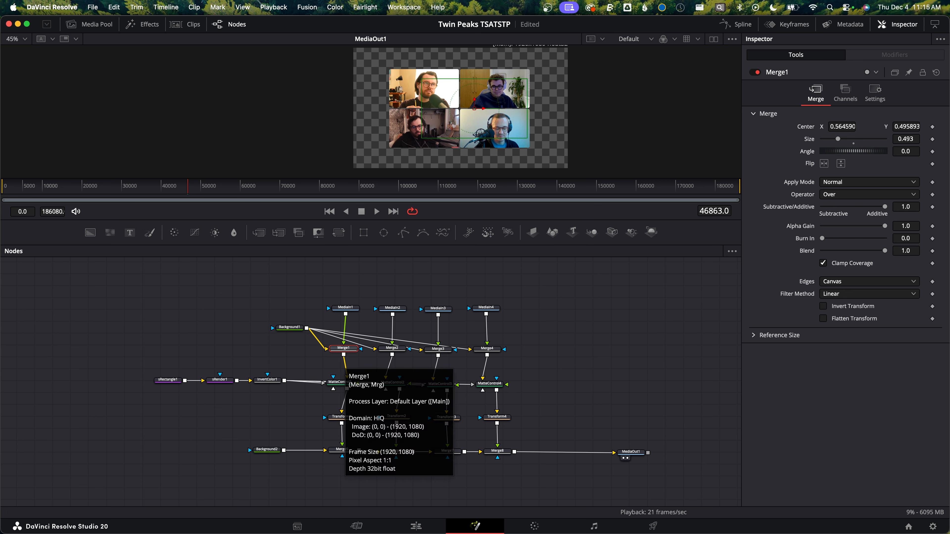
# Insert a Transform node before MediaOut1, set its size to about 1.317, and save the project
pyautogui.moveTo(639, 453); pyautogui.dragTo(649, 453)
pyautogui.click(649, 453)
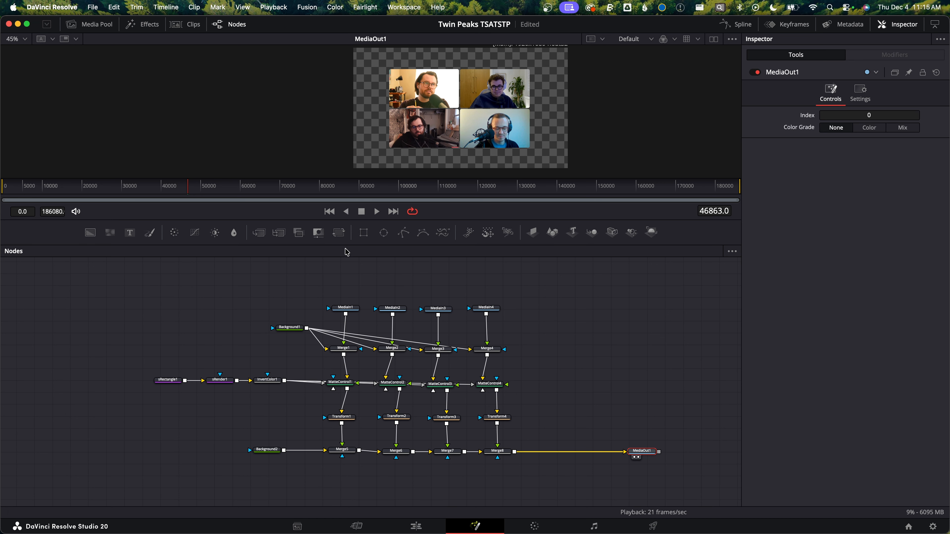
pyautogui.moveTo(338, 235); pyautogui.dragTo(559, 453)
pyautogui.moveTo(906, 165); pyautogui.dragTo(926, 165)
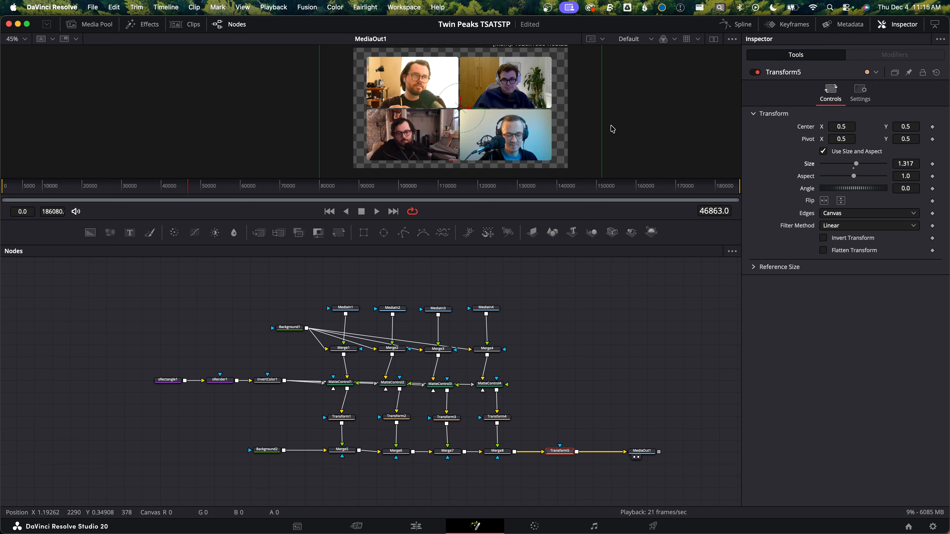
pyautogui.press('super+s')
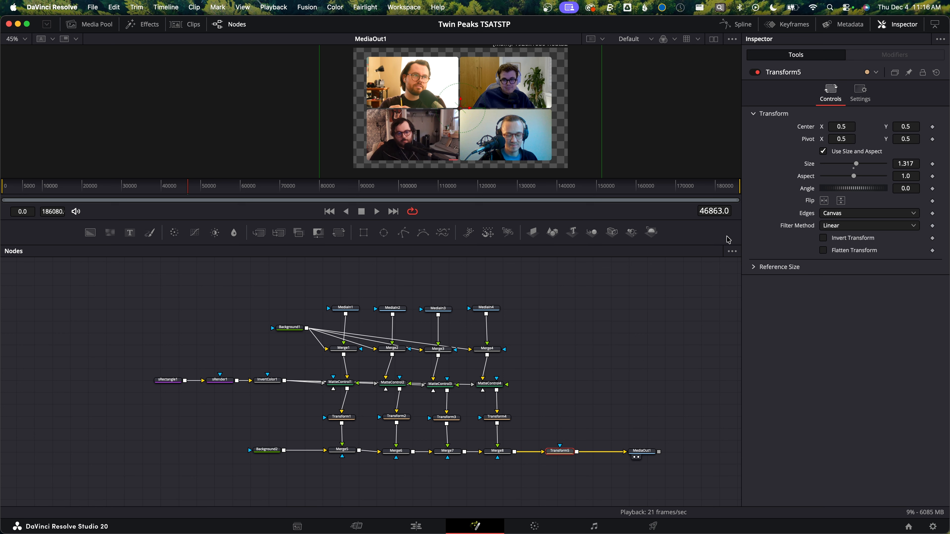
# Add an sOutline node branching from sRectangle1 and show it in the viewer
pyautogui.click(171, 381)
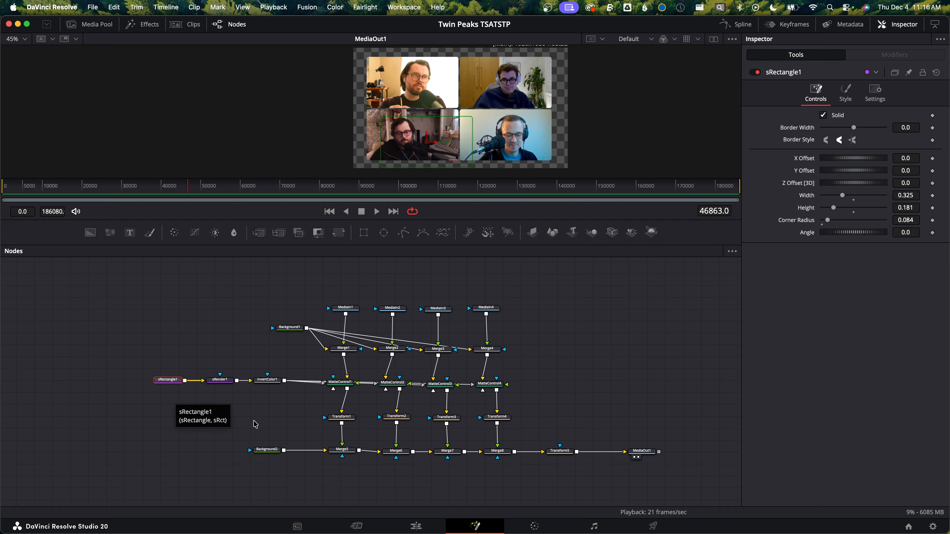
pyautogui.click(247, 404)
pyautogui.hotkey('shift', 'space')
pyautogui.write('inver')
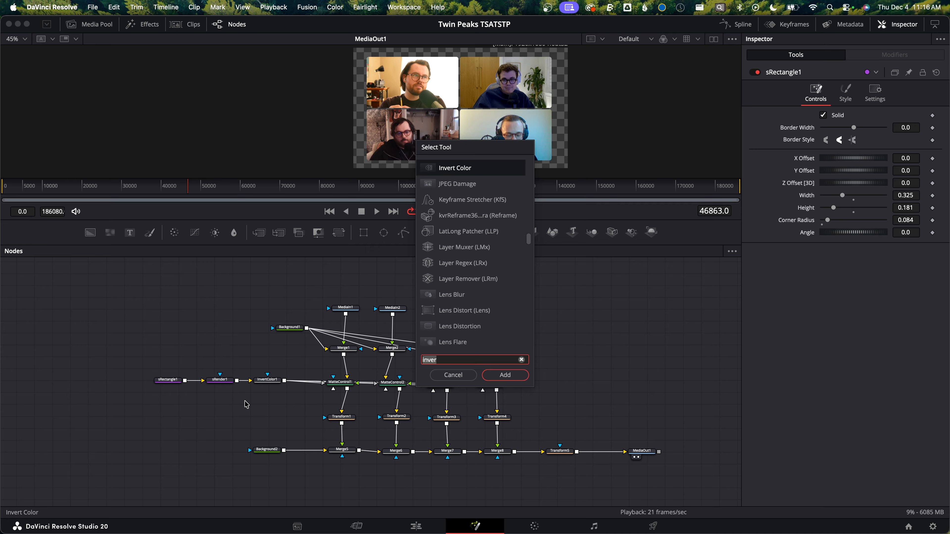
pyautogui.press('BackSpace')
pyautogui.press('BackSpace')
pyautogui.press('BackSpace')
pyautogui.press('BackSpace')
pyautogui.press('BackSpace')
pyautogui.write('sout')
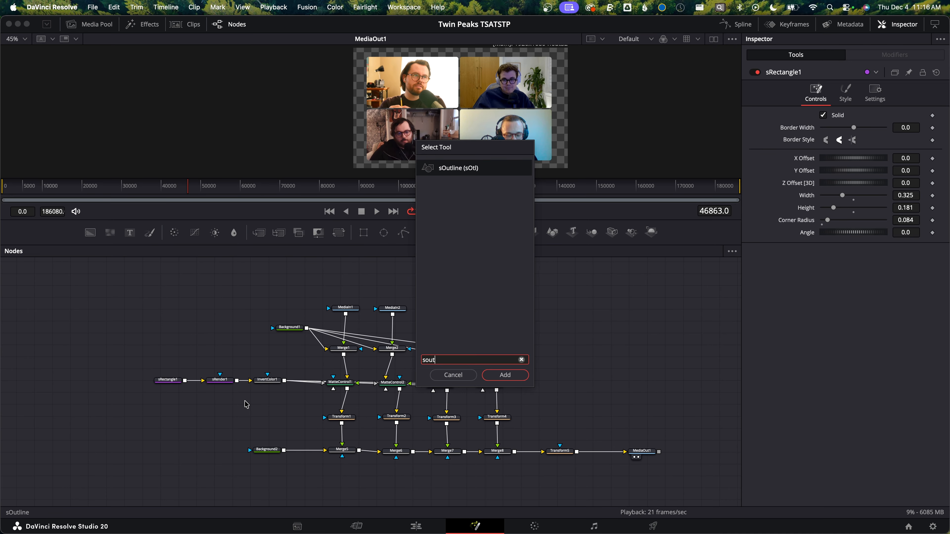
pyautogui.write('lin')
pyautogui.press('Return')
pyautogui.moveTo(245, 403); pyautogui.dragTo(222, 400)
pyautogui.press('1')
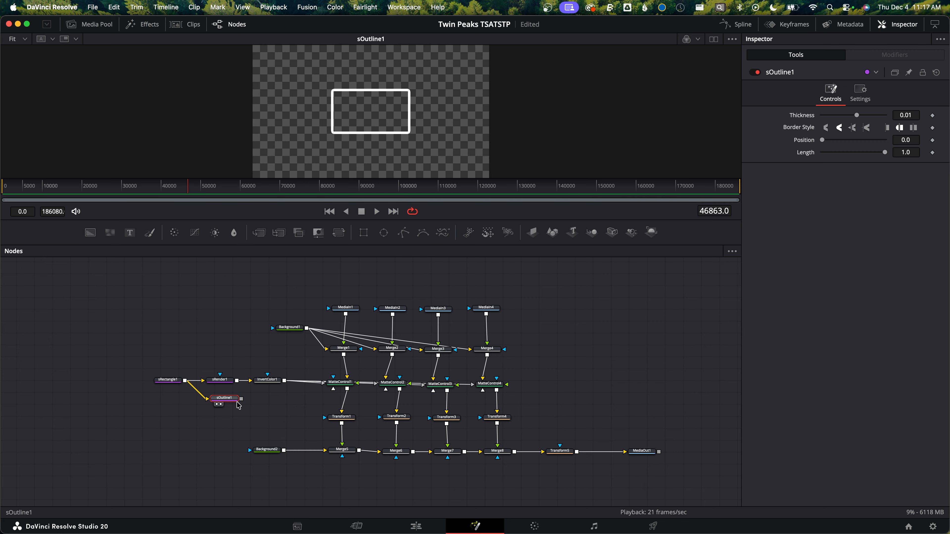
# Add an sRender node after the sOutline node and show it in the viewer
pyautogui.hotkey('shift', 'space')
pyautogui.write('soutlin')
pyautogui.press('BackSpace')
pyautogui.press('BackSpace')
pyautogui.press('BackSpace')
pyautogui.press('BackSpace')
pyautogui.press('BackSpace')
pyautogui.press('BackSpace')
pyautogui.press('BackSpace')
pyautogui.write('srender')
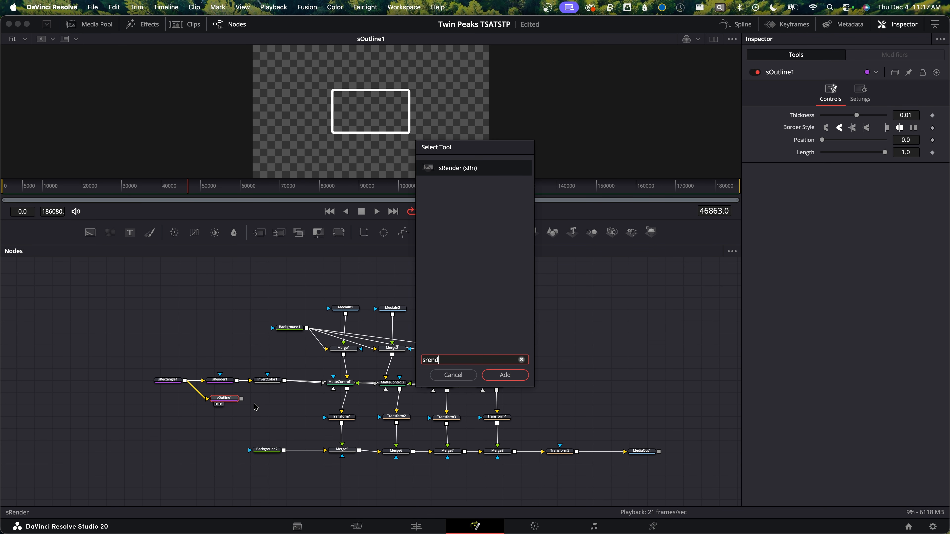
pyautogui.press('Return')
pyautogui.moveTo(264, 398); pyautogui.dragTo(275, 400)
pyautogui.press('1')
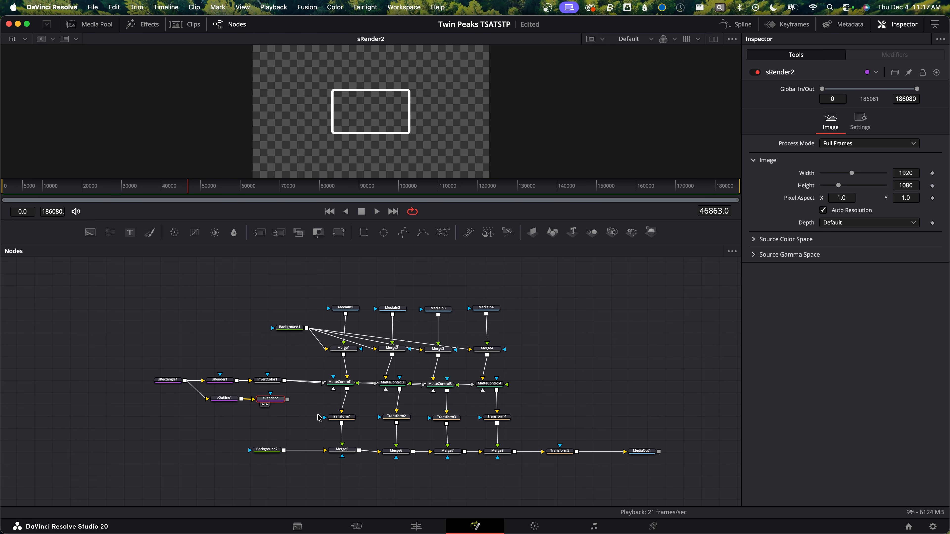
# Rearrange the node tree to make room below the MatteControl nodes and save the project
pyautogui.moveTo(676, 419); pyautogui.dragTo(212, 480)
pyautogui.moveTo(452, 422); pyautogui.dragTo(453, 440)
pyautogui.moveTo(402, 417); pyautogui.dragTo(349, 441)
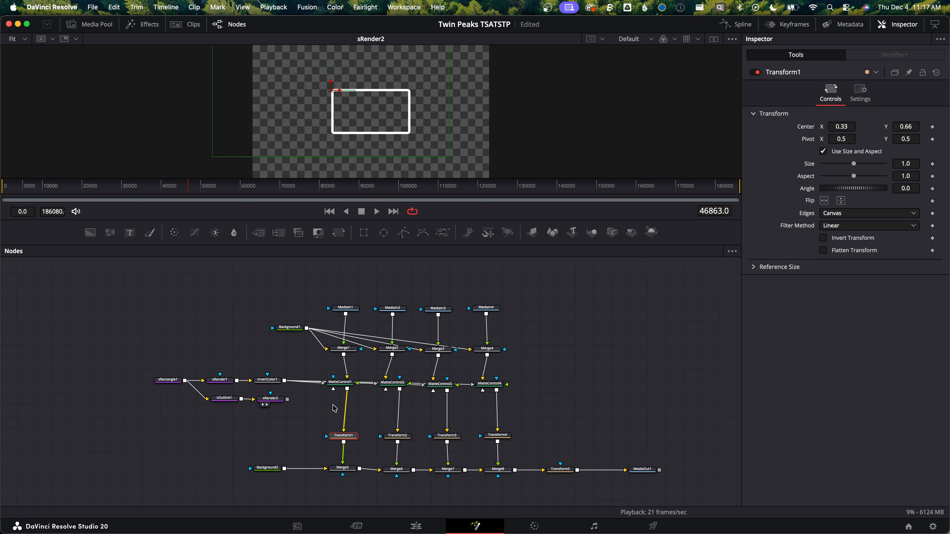
pyautogui.moveTo(300, 420); pyautogui.dragTo(220, 393)
pyautogui.moveTo(223, 400); pyautogui.dragTo(224, 408)
pyautogui.press('super+s')
# Insert a Merge after each MatteControl node and connect the rendered outline as their foreground
pyautogui.click(261, 236)
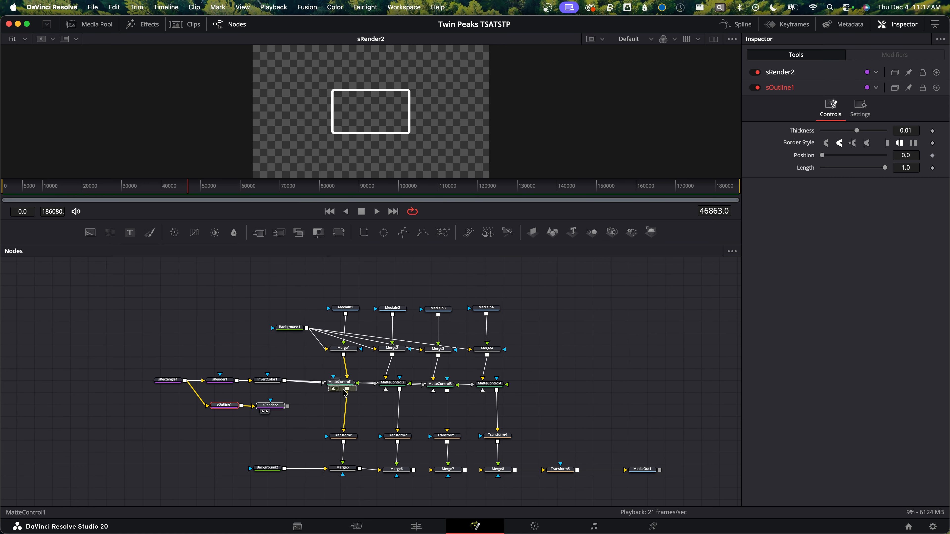
pyautogui.moveTo(262, 236); pyautogui.dragTo(399, 409)
pyautogui.moveTo(259, 238); pyautogui.dragTo(496, 410)
pyautogui.moveTo(325, 409); pyautogui.dragTo(383, 409)
pyautogui.moveTo(289, 407); pyautogui.dragTo(479, 411)
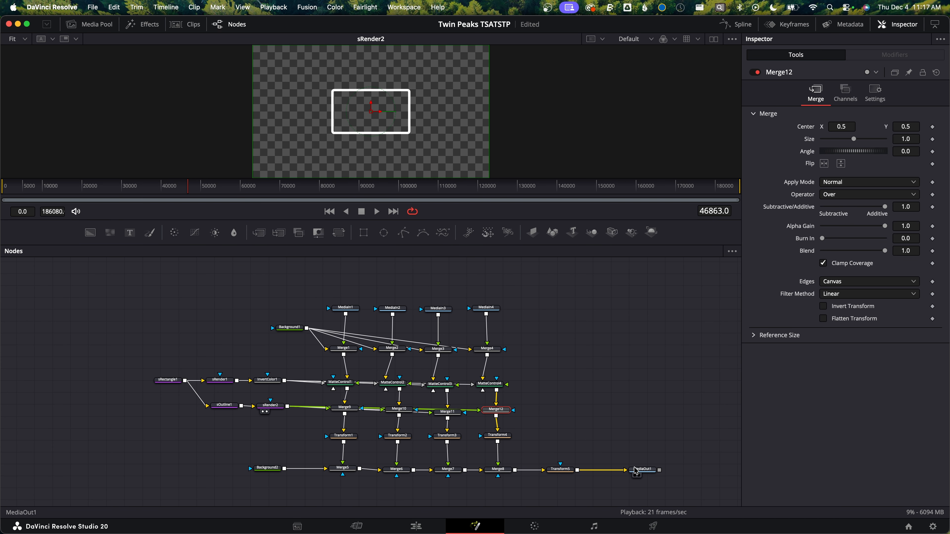
# Show MediaOut1 in the viewer and set the sOutline node's thickness to 0.0015
pyautogui.click(643, 470)
pyautogui.press('1')
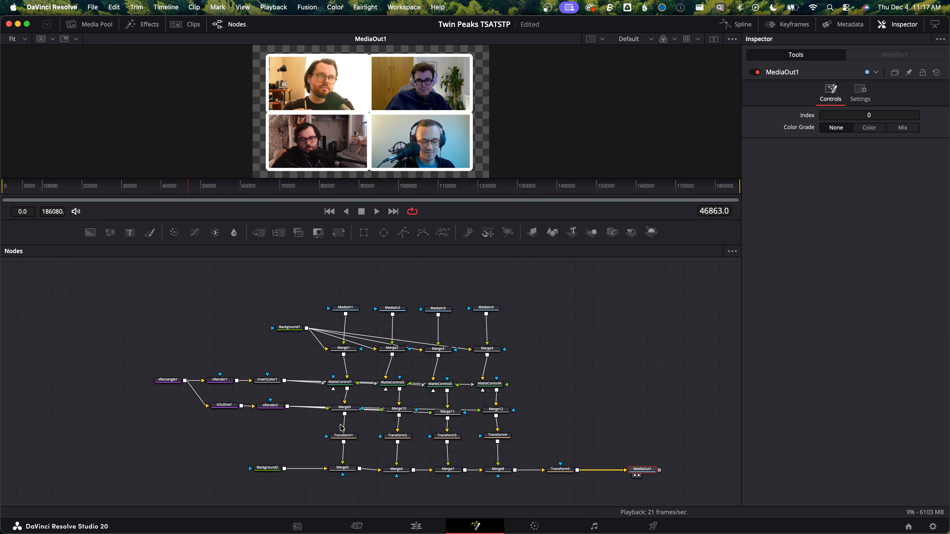
pyautogui.click(225, 405)
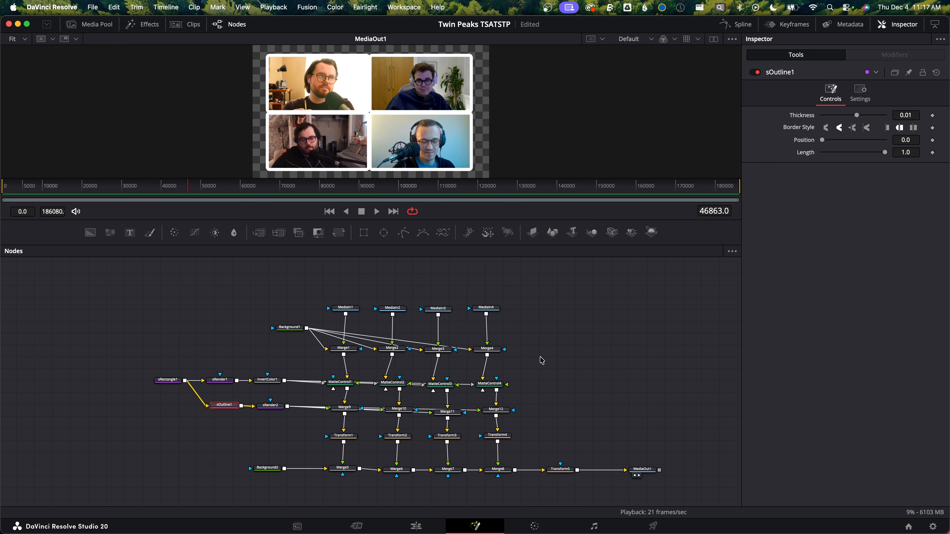
pyautogui.moveTo(910, 114)
pyautogui.mouseDown()
pyautogui.moveTo(878, 114)
pyautogui.moveTo(905, 113)
pyautogui.mouseUp()
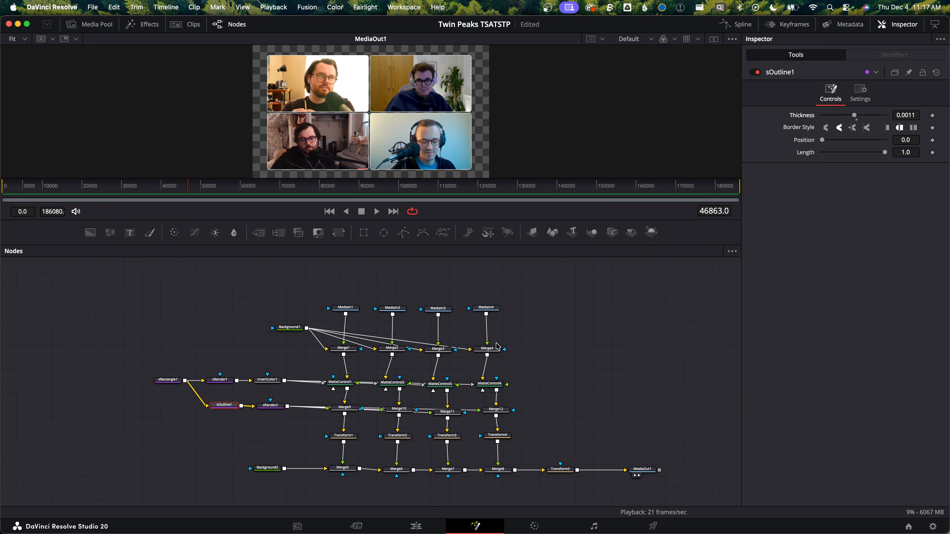
pyautogui.moveTo(900, 114)
pyautogui.mouseDown()
pyautogui.moveTo(933, 113)
pyautogui.moveTo(902, 113)
pyautogui.mouseUp()
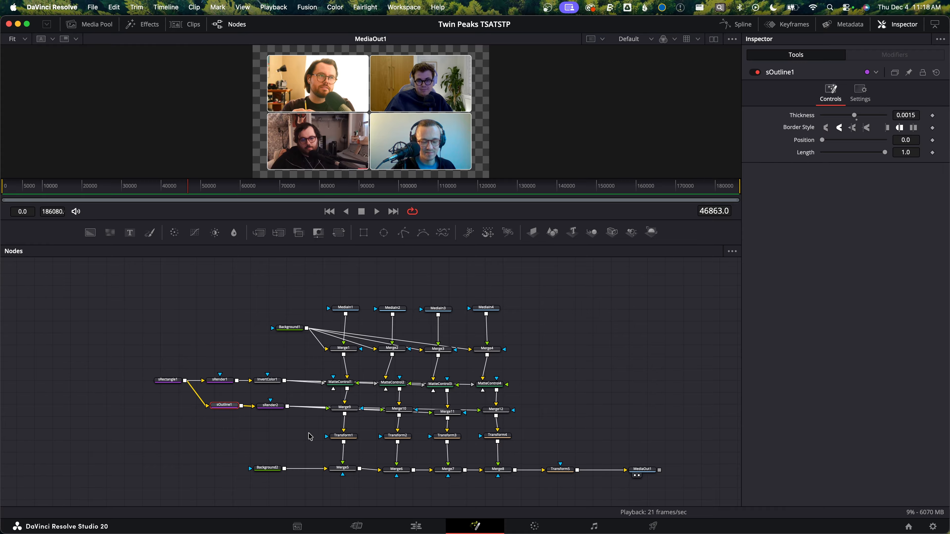
# Add a Background node and a Merge between Transform5 and MediaOut1, feeding the background into the merge
pyautogui.click(168, 379)
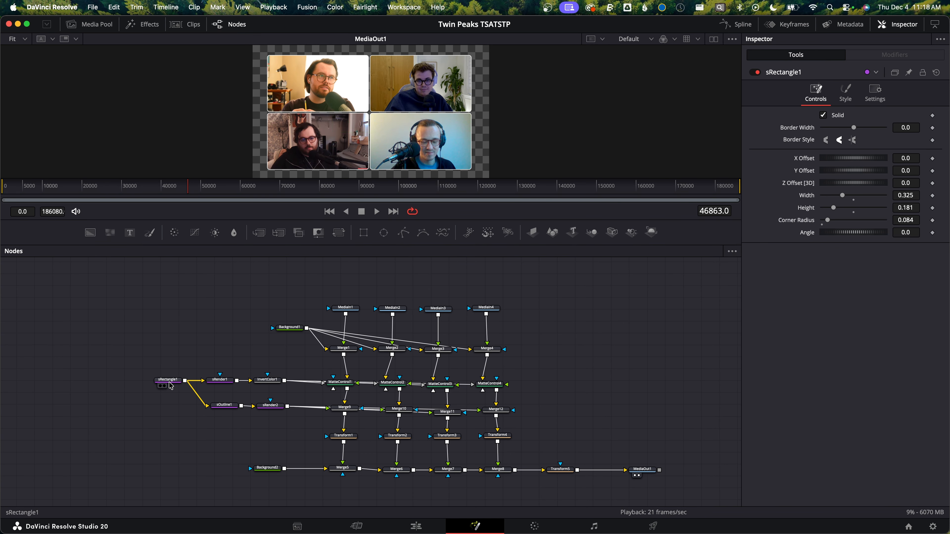
pyautogui.moveTo(906, 195)
pyautogui.mouseDown()
pyautogui.moveTo(853, 195)
pyautogui.moveTo(907, 195)
pyautogui.mouseUp()
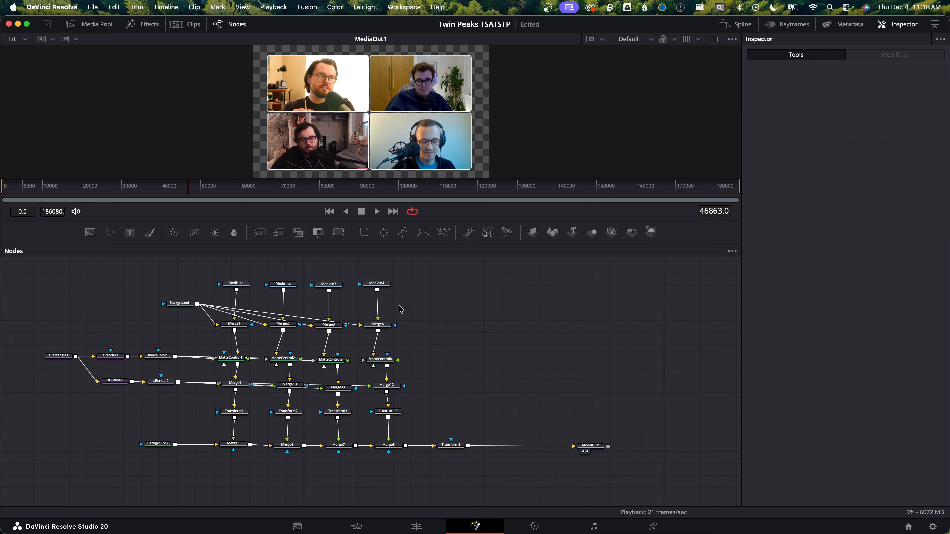
pyautogui.moveTo(90, 233); pyautogui.dragTo(523, 492)
pyautogui.moveTo(259, 232); pyautogui.dragTo(515, 435)
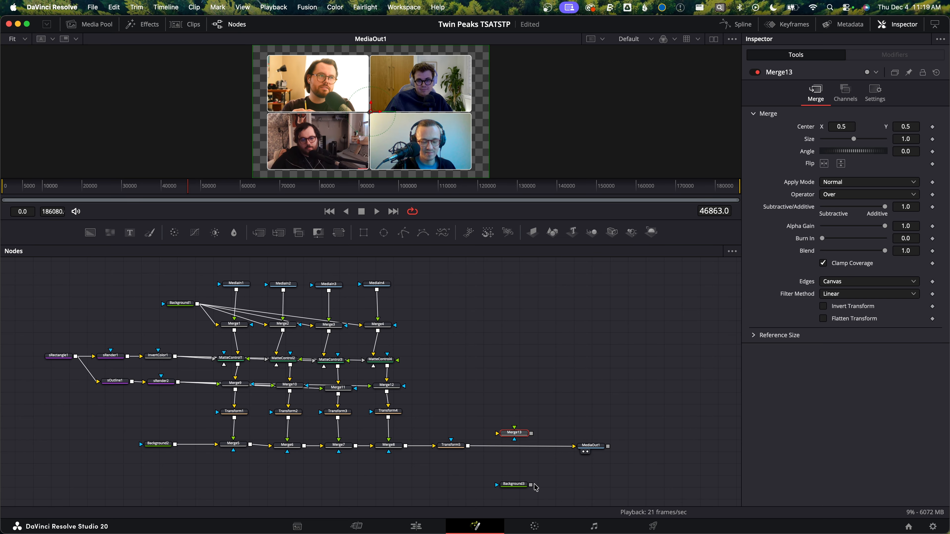
pyautogui.moveTo(531, 485); pyautogui.dragTo(521, 451)
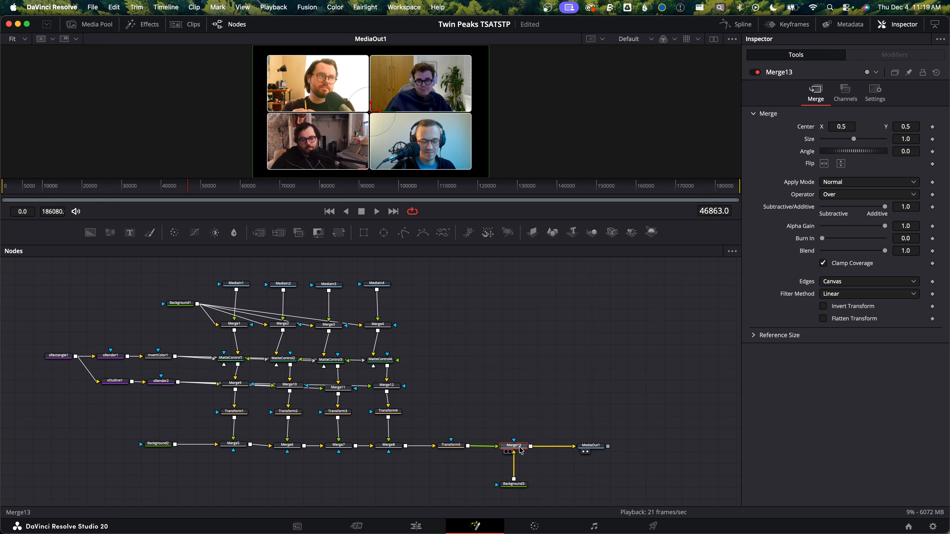
# Switch the Background3 node's type to Four Corner
pyautogui.click(514, 486)
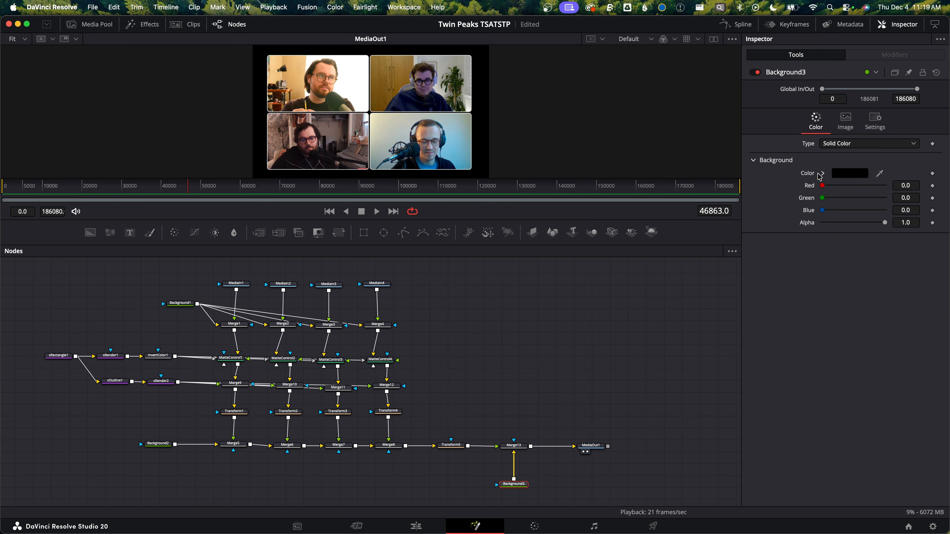
pyautogui.click(839, 148)
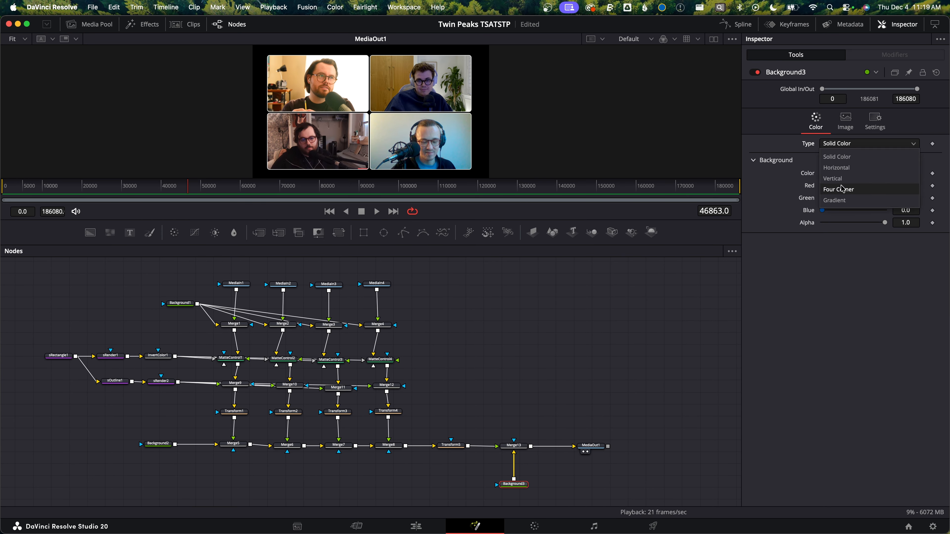
pyautogui.click(842, 191)
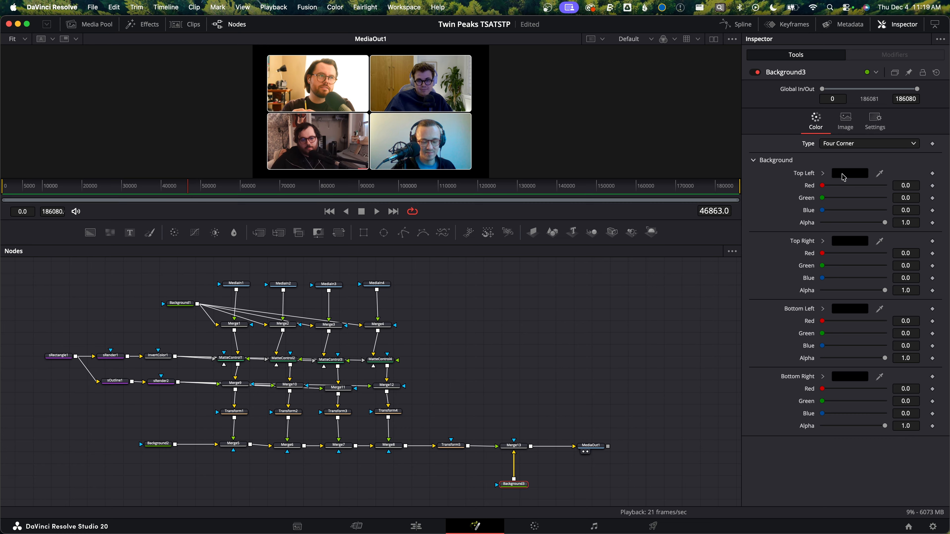
# Set the background's top-left corner color to a light blue (hue 0.616, saturation 0.404, value 0.858)
pyautogui.click(835, 174)
pyautogui.click(526, 422)
pyautogui.click(823, 173)
pyautogui.moveTo(907, 237); pyautogui.dragTo(908, 224)
pyautogui.moveTo(874, 197); pyautogui.dragTo(870, 189)
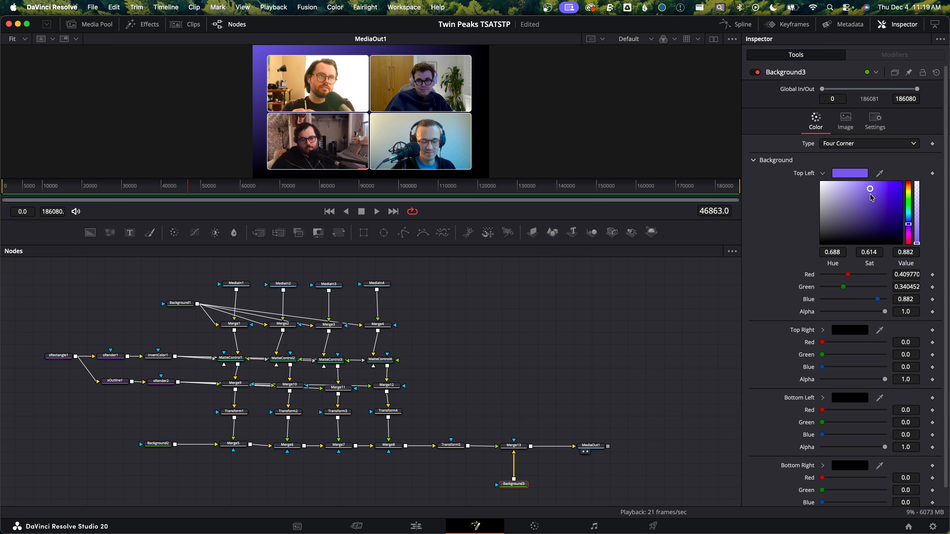
pyautogui.moveTo(871, 195)
pyautogui.mouseDown()
pyautogui.moveTo(841, 192)
pyautogui.moveTo(853, 191)
pyautogui.mouseUp()
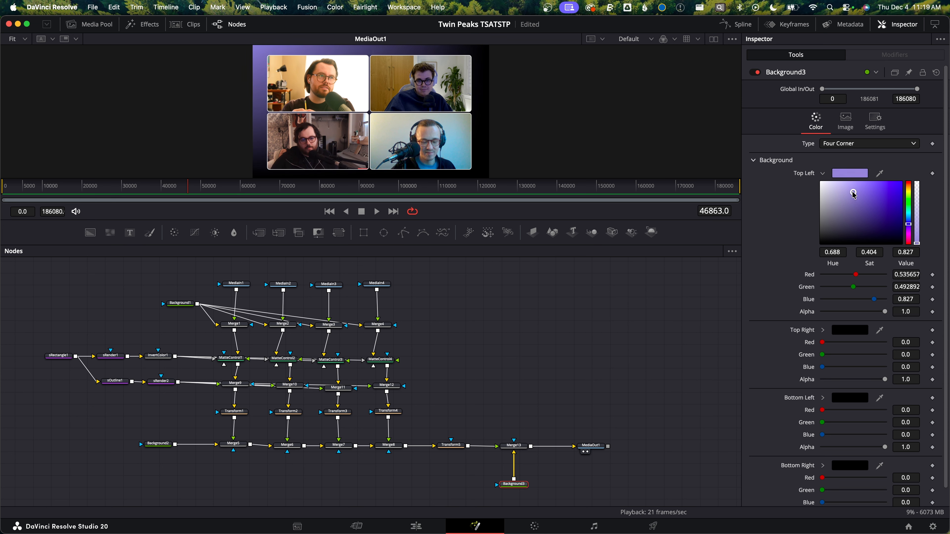
pyautogui.moveTo(913, 224); pyautogui.dragTo(911, 219)
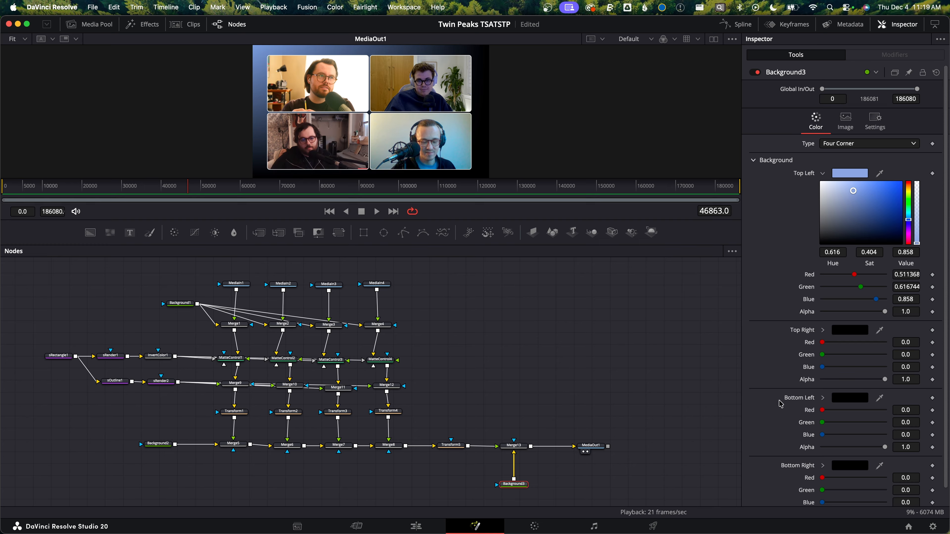
# Set the bottom-right corner color to a dark purple (hue 0.768, saturation 0.578, value 0.276) and save the project
pyautogui.click(824, 466)
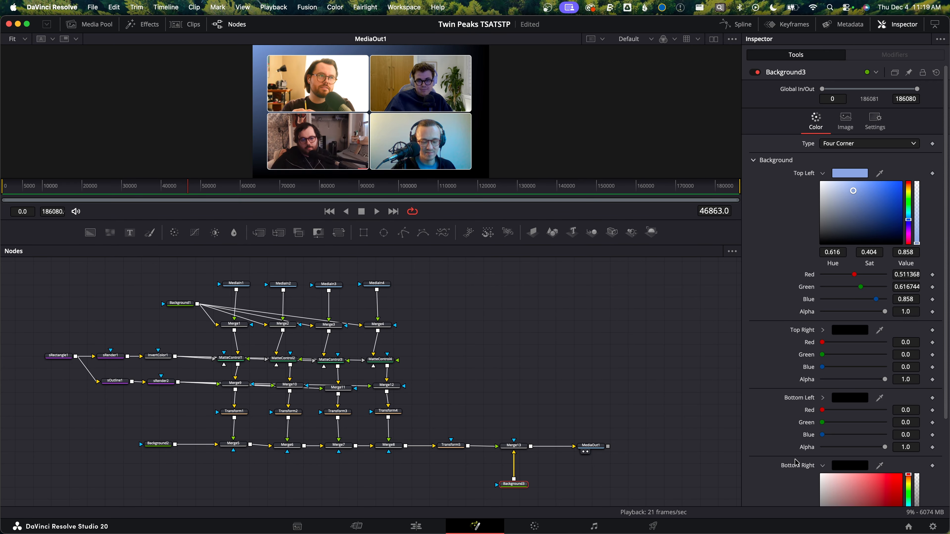
pyautogui.scroll(-3, 859, 432)
pyautogui.moveTo(909, 423); pyautogui.dragTo(911, 418)
pyautogui.moveTo(835, 405); pyautogui.dragTo(869, 415)
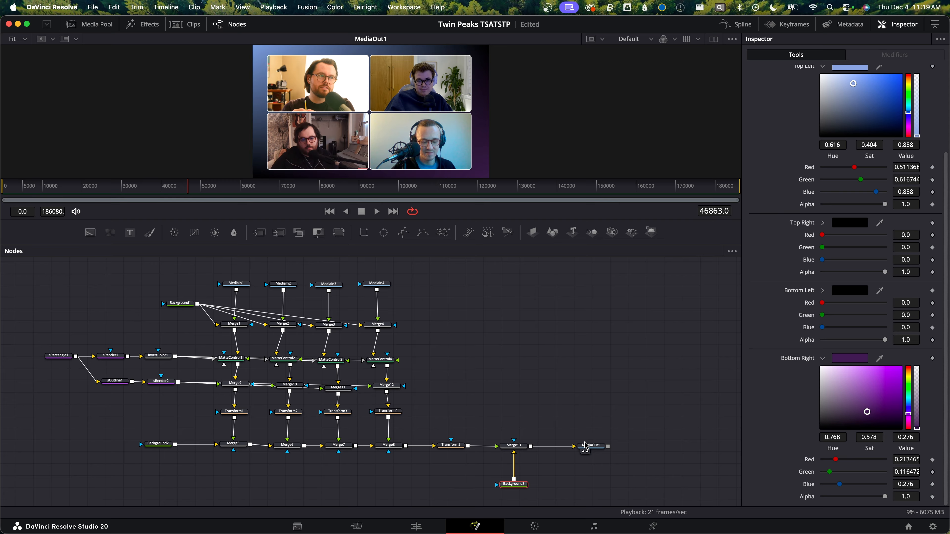
pyautogui.press('super+s')
# Shift Merge13, Background3 and MediaOut1 aside and insert a Drop Shadow node between Transform5 and Merge13
pyautogui.moveTo(615, 479); pyautogui.dragTo(574, 449)
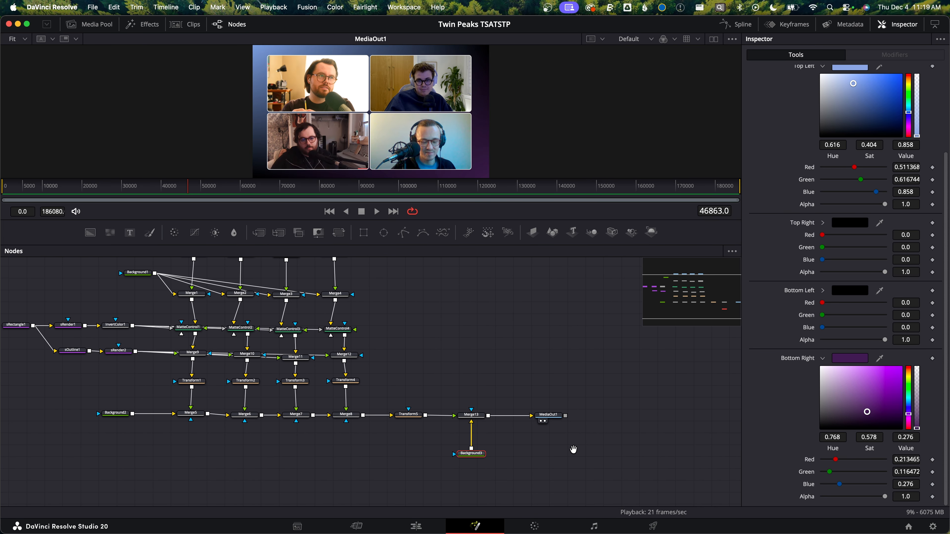
pyautogui.moveTo(454, 484); pyautogui.dragTo(586, 409)
pyautogui.moveTo(473, 415); pyautogui.dragTo(521, 415)
pyautogui.hotkey('shift', 'space')
pyautogui.write('srend')
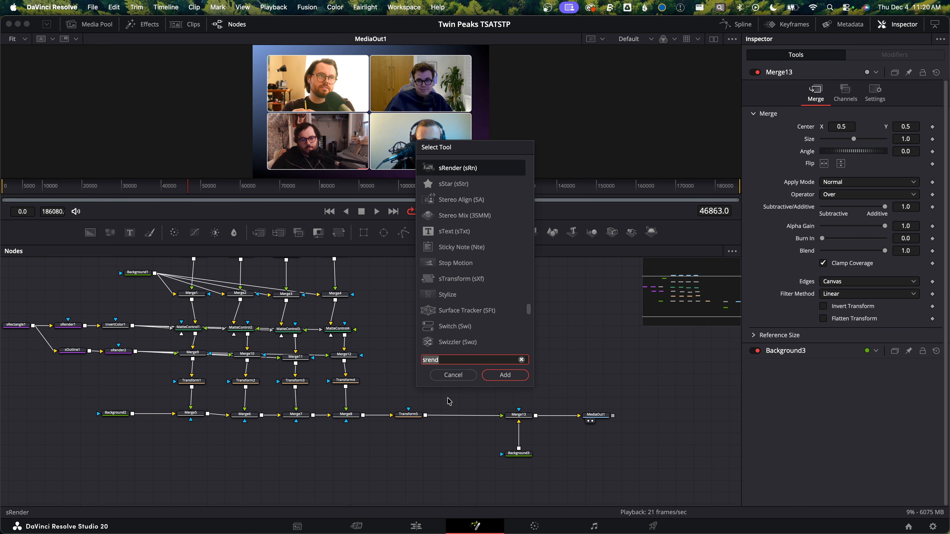
pyautogui.press('BackSpace')
pyautogui.press('BackSpace')
pyautogui.press('BackSpace')
pyautogui.press('BackSpace')
pyautogui.press('BackSpace')
pyautogui.write('drop')
pyautogui.press('Up')
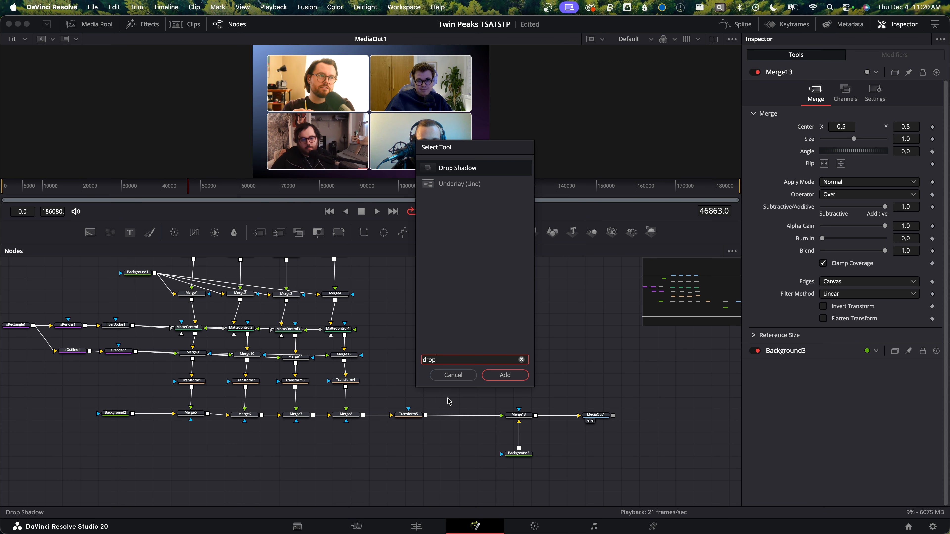
pyautogui.press('Return')
pyautogui.moveTo(464, 399); pyautogui.dragTo(465, 418)
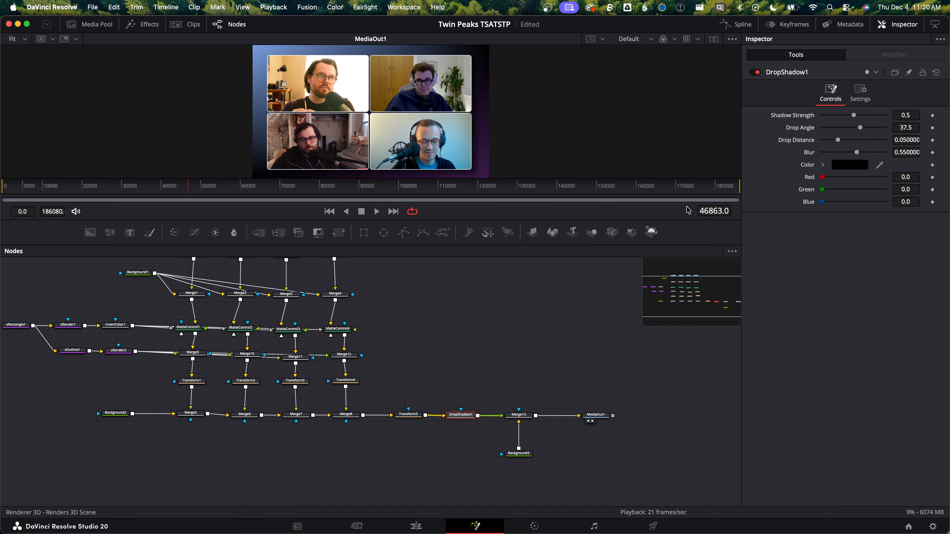
# Set the drop shadow's strength to 0.268, distance to 0.0142 and blur to 0.795, then save
pyautogui.moveTo(854, 115); pyautogui.dragTo(839, 115)
pyautogui.moveTo(859, 155); pyautogui.dragTo(827, 142)
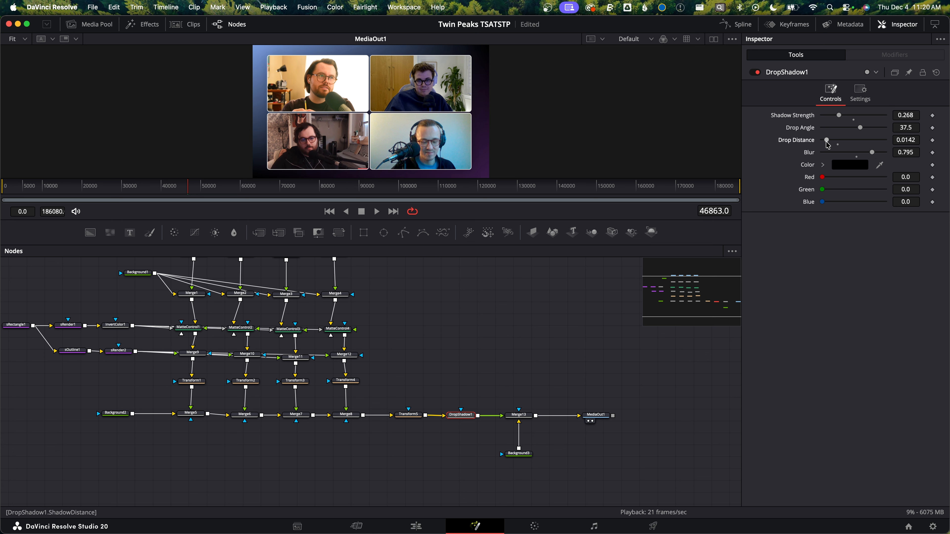
pyautogui.press('super+s')
# Select all grid nodes between the MediaIn nodes and MediaOut1 and create a macro named Pod Grid 4
pyautogui.moveTo(432, 359); pyautogui.dragTo(529, 389)
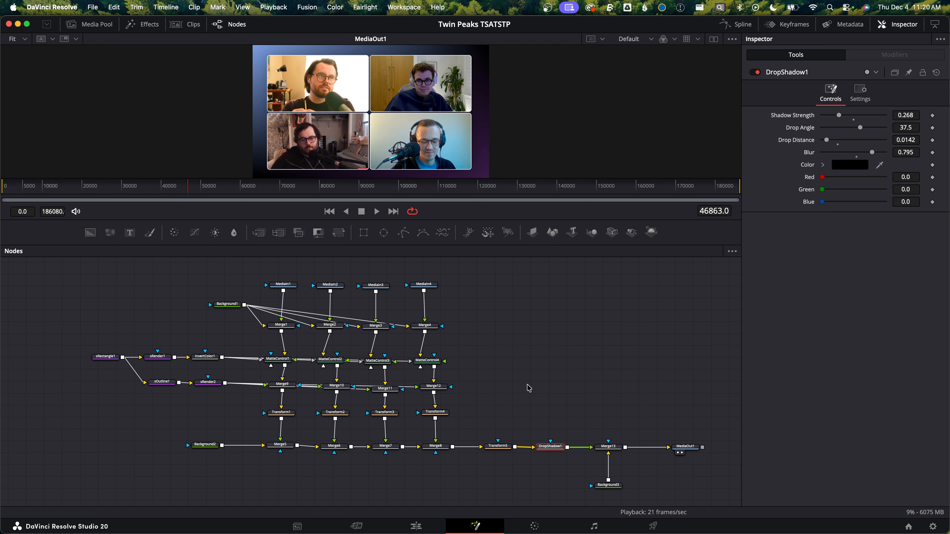
pyautogui.moveTo(493, 296); pyautogui.dragTo(289, 273)
pyautogui.moveTo(558, 366)
pyautogui.mouseDown()
pyautogui.moveTo(576, 371)
pyautogui.moveTo(551, 364)
pyautogui.mouseUp()
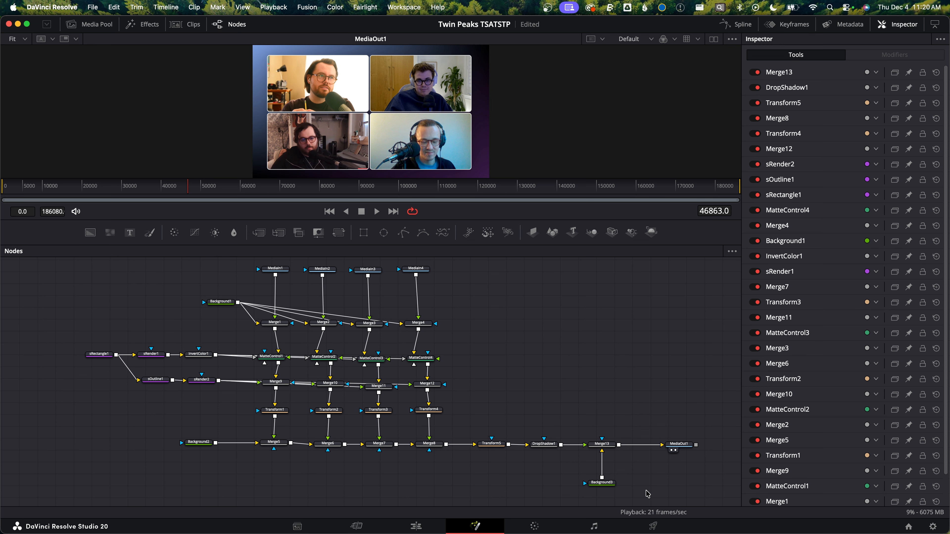
pyautogui.moveTo(647, 494); pyautogui.dragTo(55, 292)
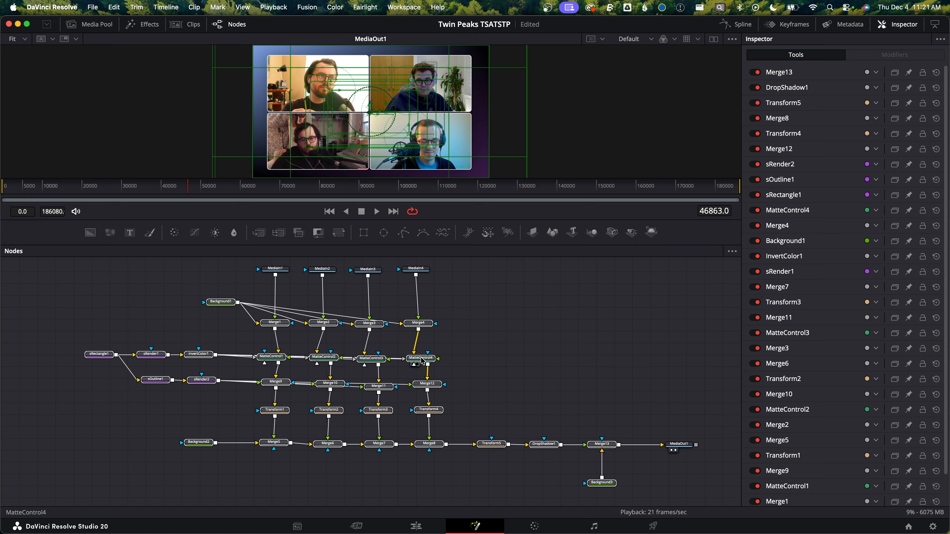
pyautogui.rightClick(421, 360)
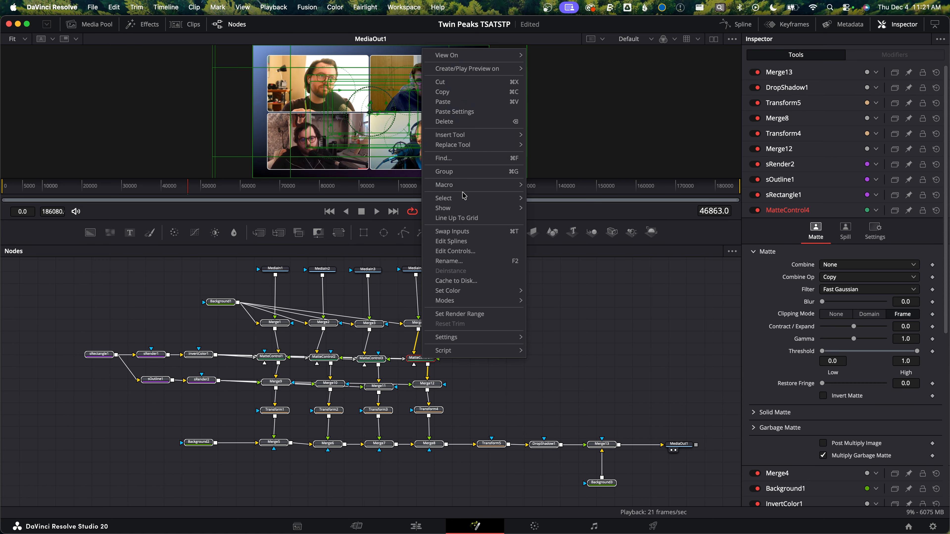
pyautogui.moveTo(464, 189)
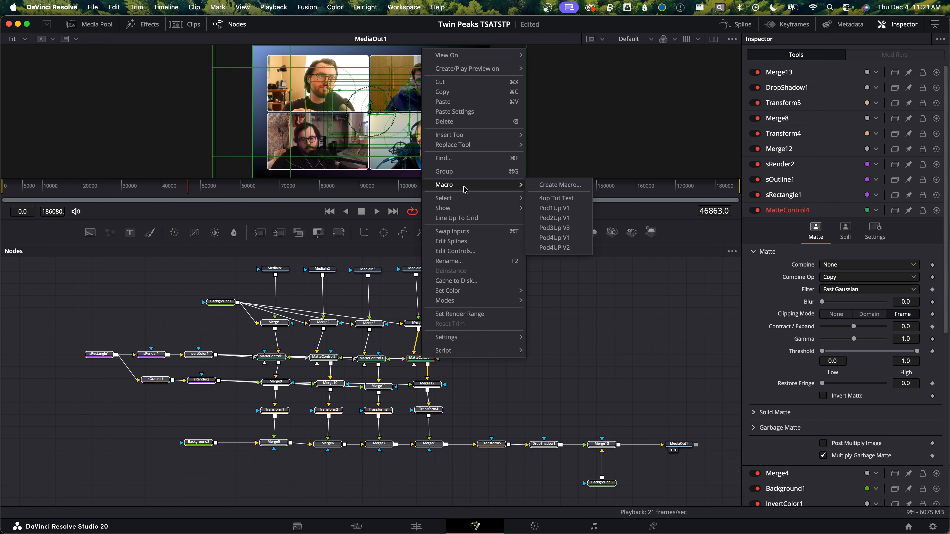
pyautogui.click(560, 185)
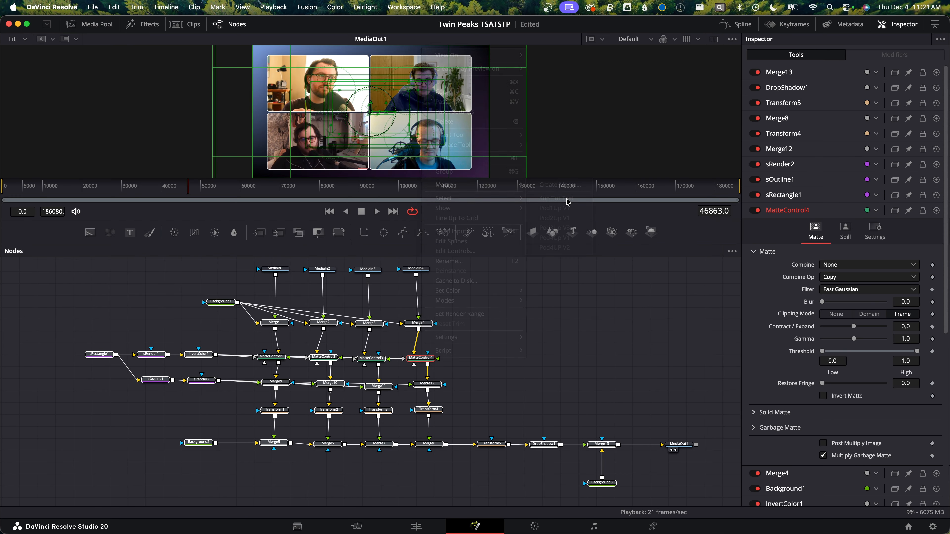
pyautogui.doubleClick(314, 59)
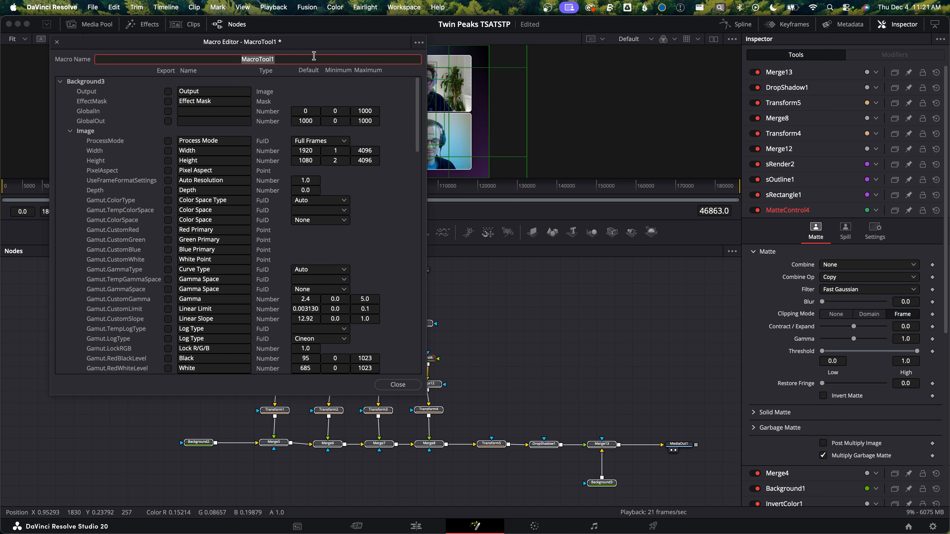
pyautogui.write('Pod Grid 4')
# Save the macro as a group setting named Pod Grid 4 in the Macros folder and close the editor
pyautogui.click(419, 44)
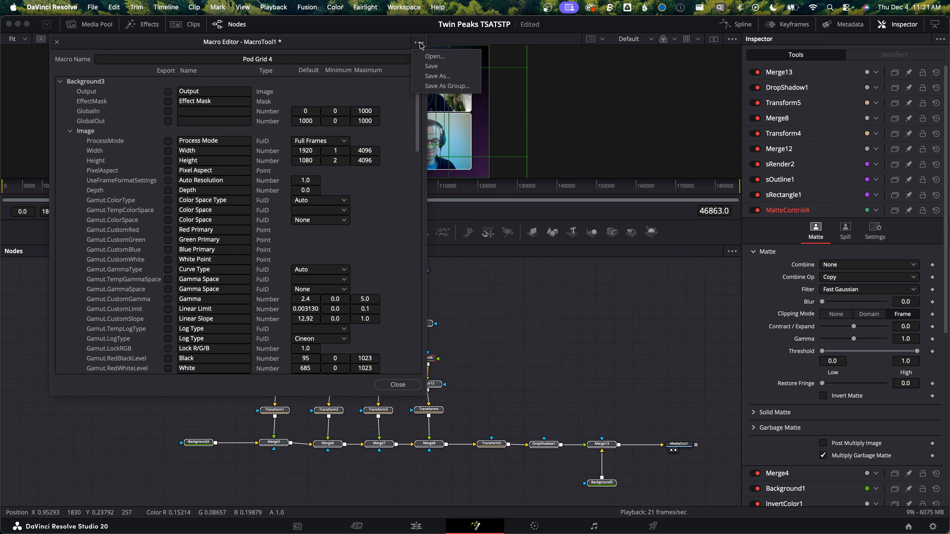
pyautogui.click(474, 87)
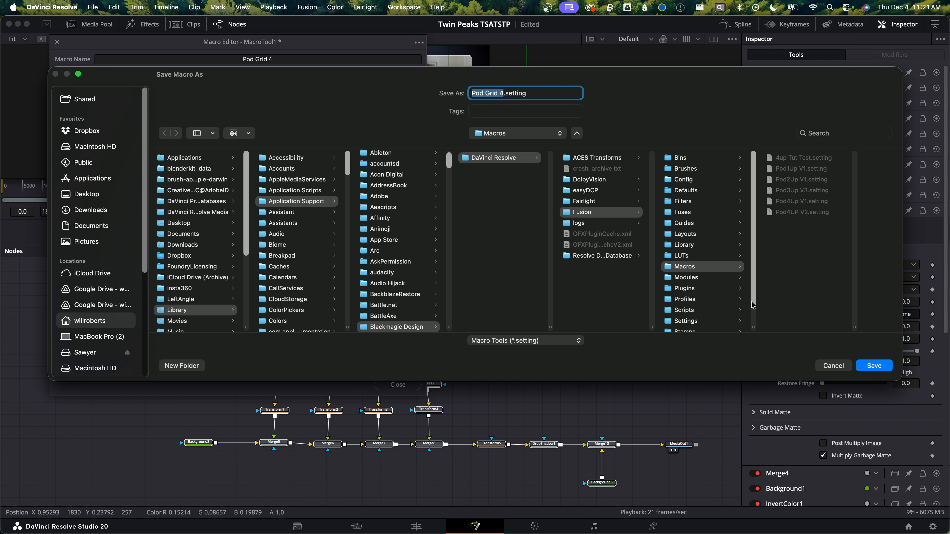
pyautogui.click(881, 372)
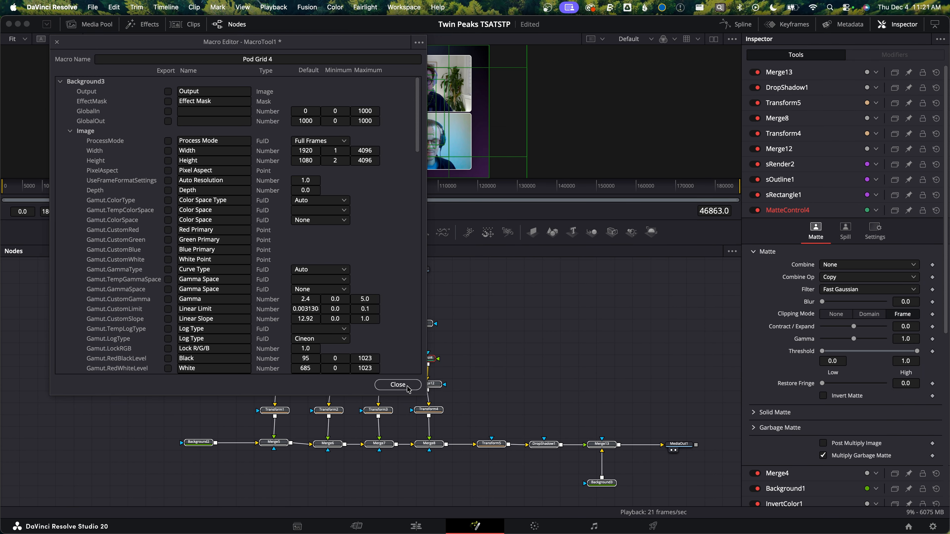
pyautogui.click(408, 386)
# Delete the original grid nodes and add the Pod Grid 4 macro in their place
pyautogui.press('Delete')
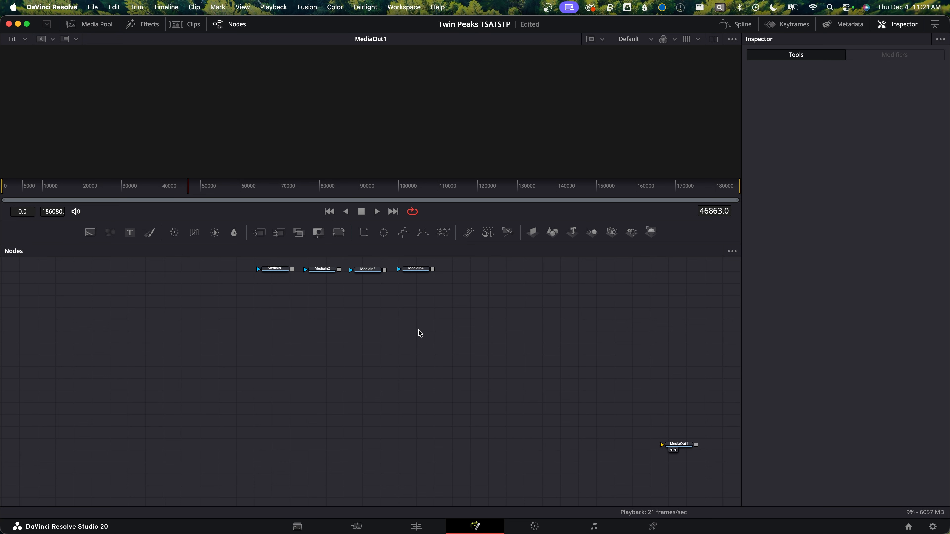
pyautogui.hotkey('shift', 'space')
pyautogui.write('pod')
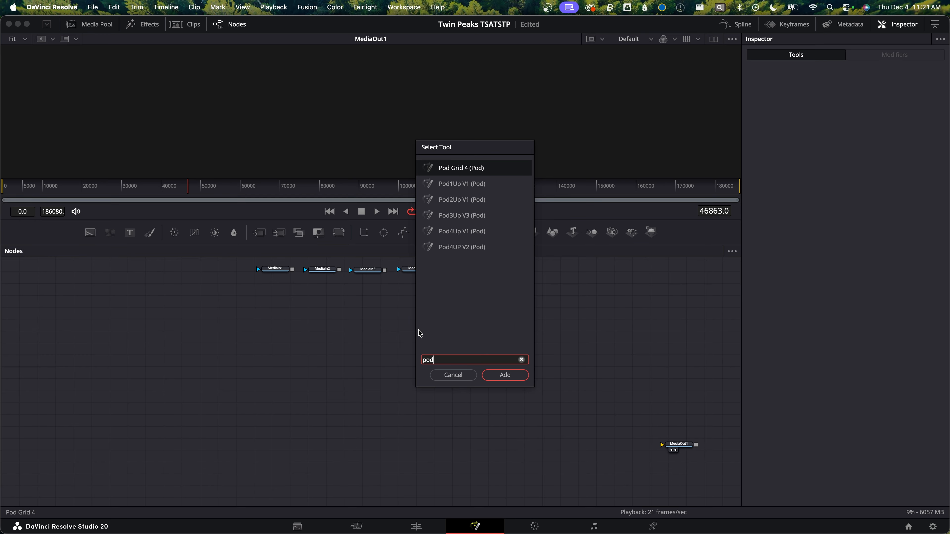
pyautogui.press('Return')
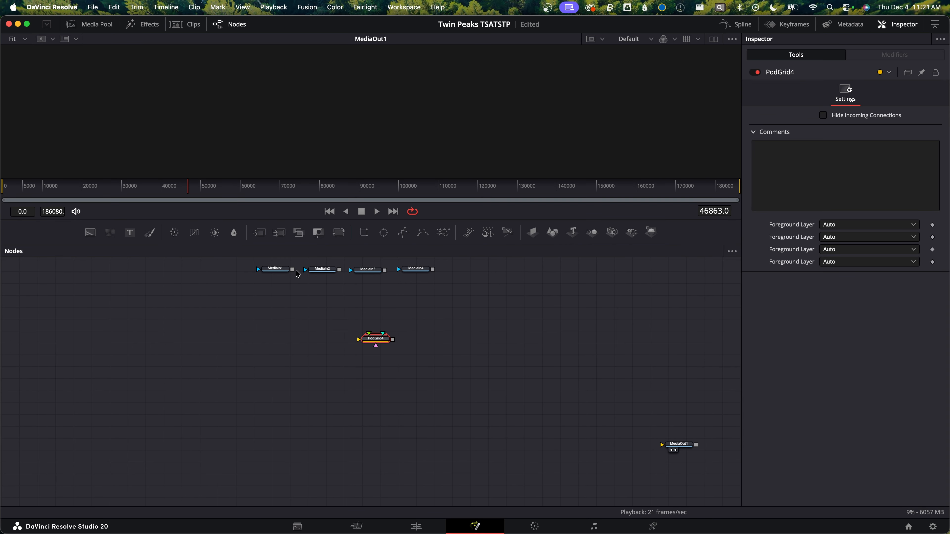
# Connect the four MediaIn nodes into the PodGrid4 group and its output to MediaOut1
pyautogui.moveTo(377, 338); pyautogui.dragTo(372, 346)
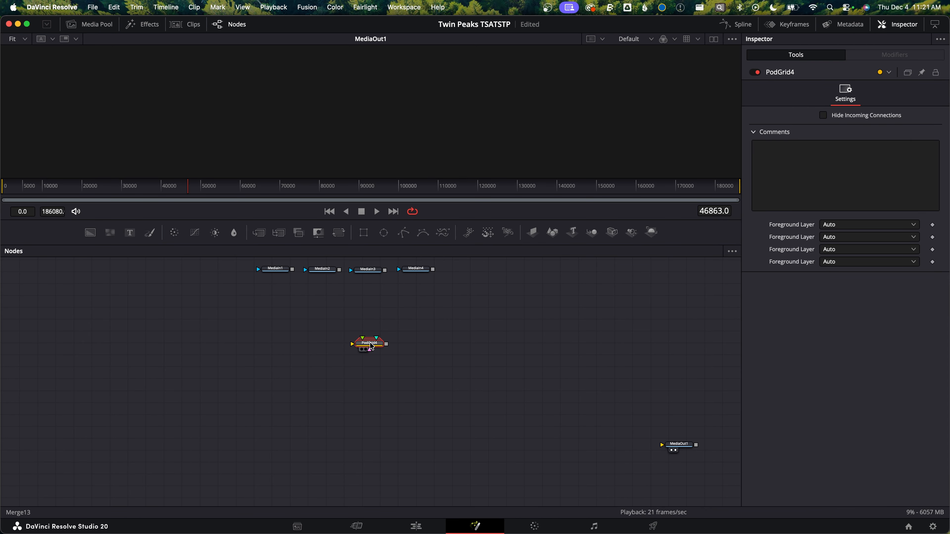
pyautogui.doubleClick(370, 344)
pyautogui.moveTo(384, 341); pyautogui.dragTo(340, 306)
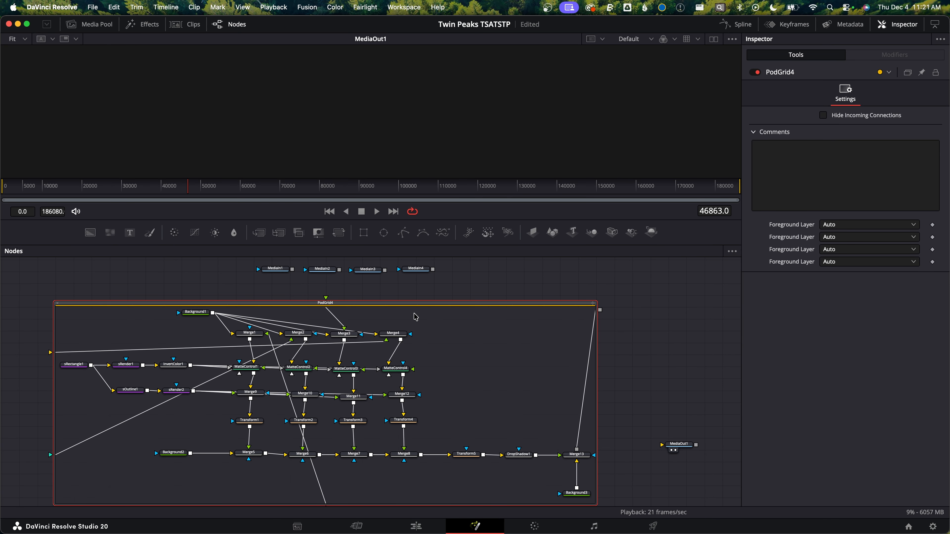
pyautogui.press('super+e')
pyautogui.moveTo(326, 309); pyautogui.dragTo(366, 332)
pyautogui.moveTo(292, 270); pyautogui.dragTo(357, 326)
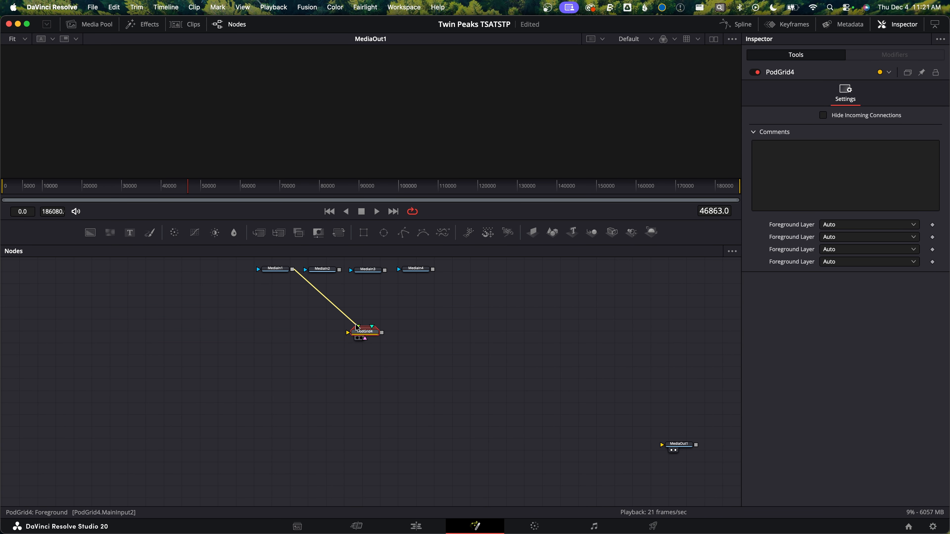
pyautogui.moveTo(340, 269); pyautogui.dragTo(358, 327)
pyautogui.moveTo(384, 270); pyautogui.dragTo(372, 326)
pyautogui.moveTo(433, 269); pyautogui.dragTo(662, 445)
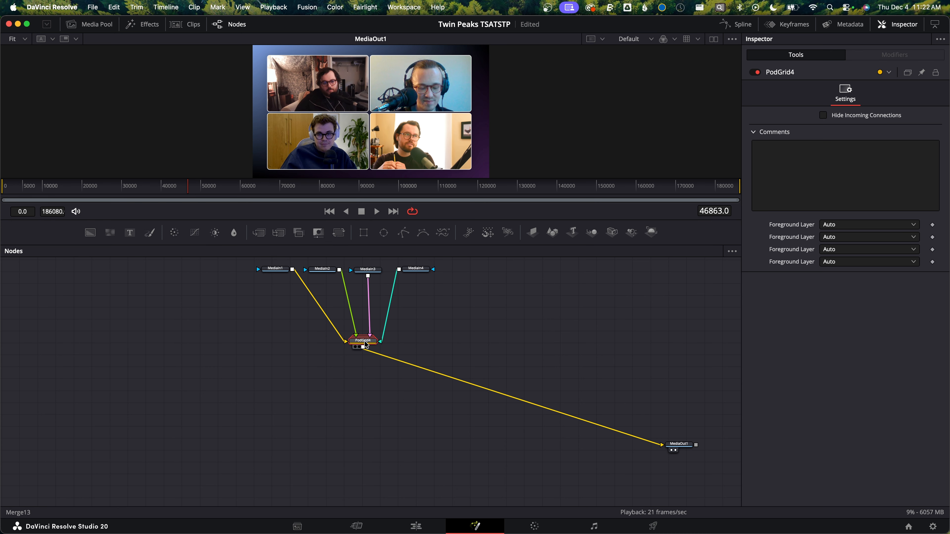
# Expand the PodGrid4 group and disconnect its misordered media inputs
pyautogui.press('super+e')
pyautogui.moveTo(392, 336); pyautogui.dragTo(321, 361)
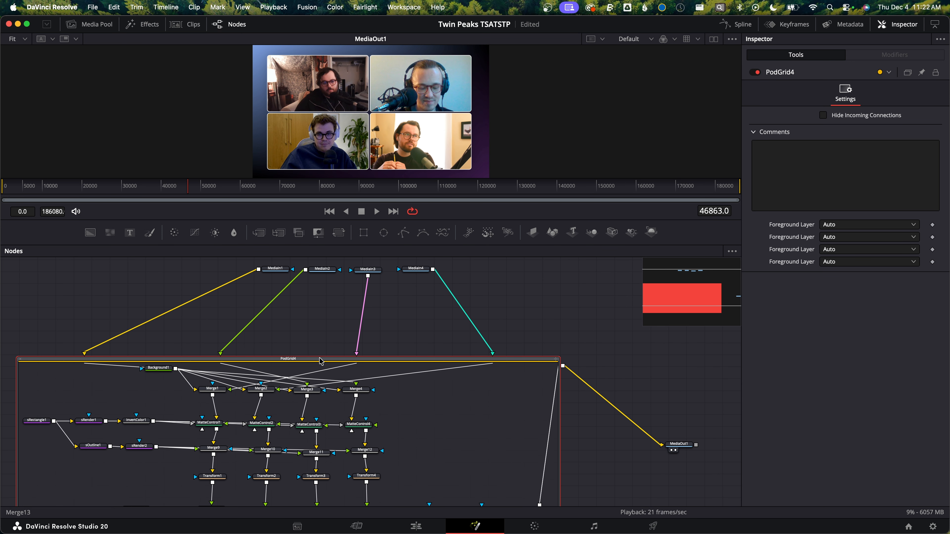
pyautogui.hscroll(-4, 397, 352)
pyautogui.scroll(2, 396, 352)
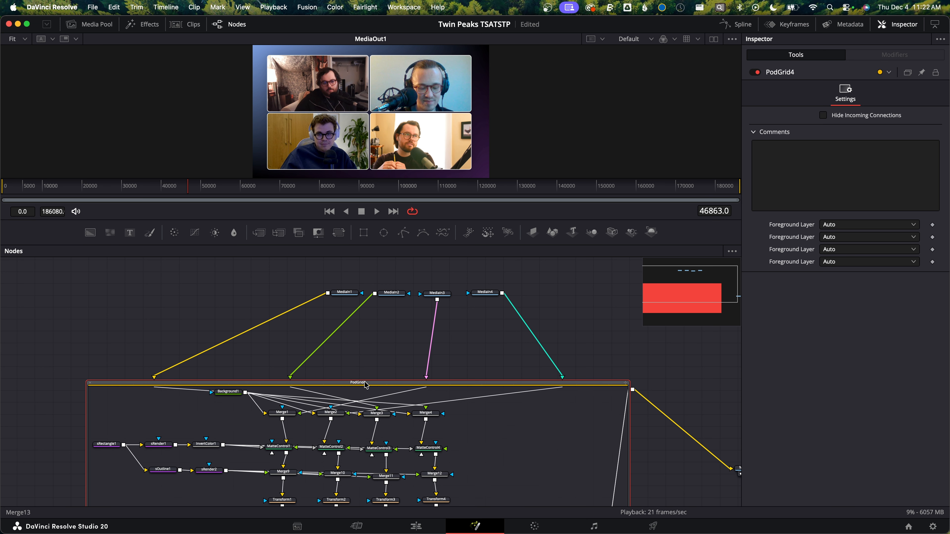
pyautogui.moveTo(154, 378); pyautogui.dragTo(292, 378)
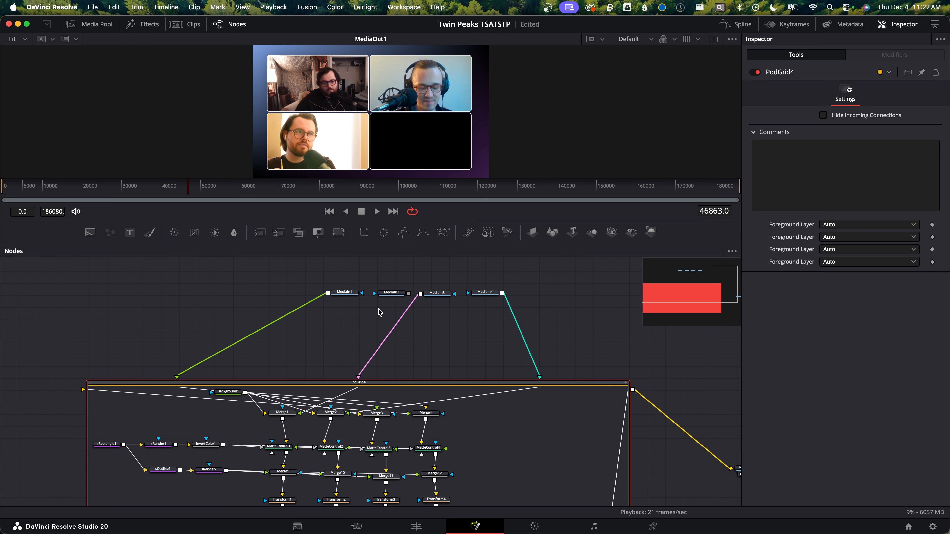
pyautogui.moveTo(179, 377); pyautogui.dragTo(540, 377)
pyautogui.moveTo(359, 376); pyautogui.dragTo(113, 412)
pyautogui.scroll(-5, 359, 430)
pyautogui.click(99, 267)
pyautogui.scroll(4, 359, 374)
# Reconnect MediaIn1 through MediaIn4 to the PodGrid4 group in order, one per quadrant
pyautogui.moveTo(363, 271); pyautogui.dragTo(353, 359)
pyautogui.moveTo(410, 271); pyautogui.dragTo(367, 359)
pyautogui.moveTo(455, 271); pyautogui.dragTo(376, 365)
pyautogui.click(383, 355)
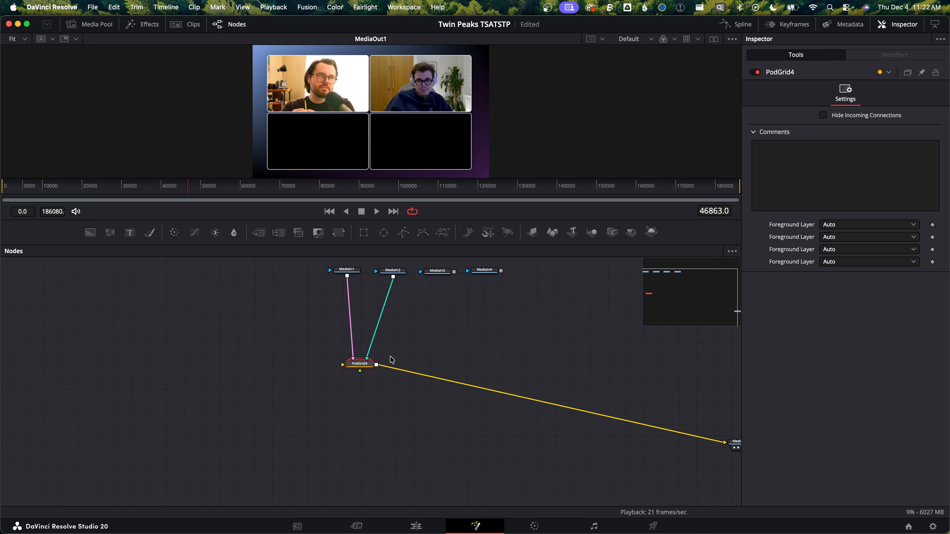
pyautogui.moveTo(455, 272); pyautogui.dragTo(343, 365)
pyautogui.moveTo(501, 271); pyautogui.dragTo(343, 365)
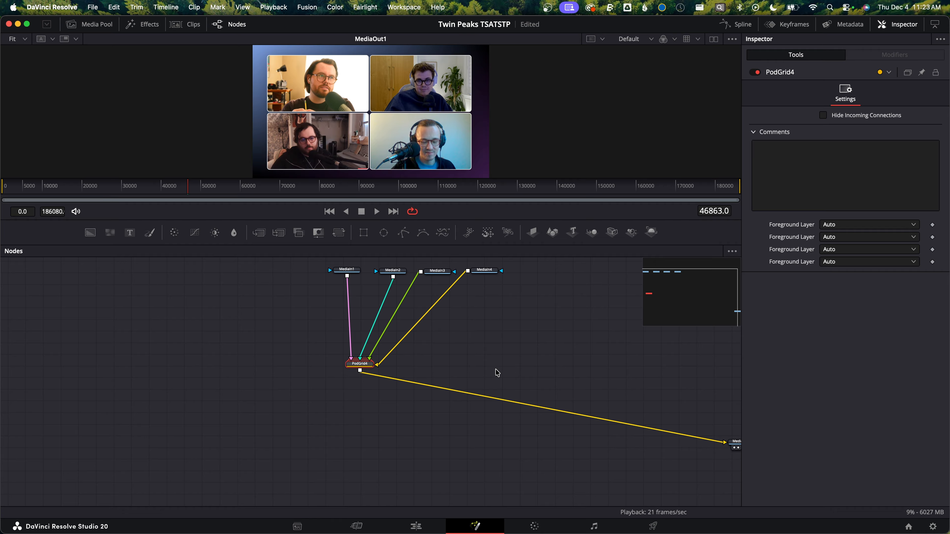
# Expand the PodGrid4 group and inspect the Merge1 and Merge2 nodes' quadrant placement in the viewer
pyautogui.press('super+e')
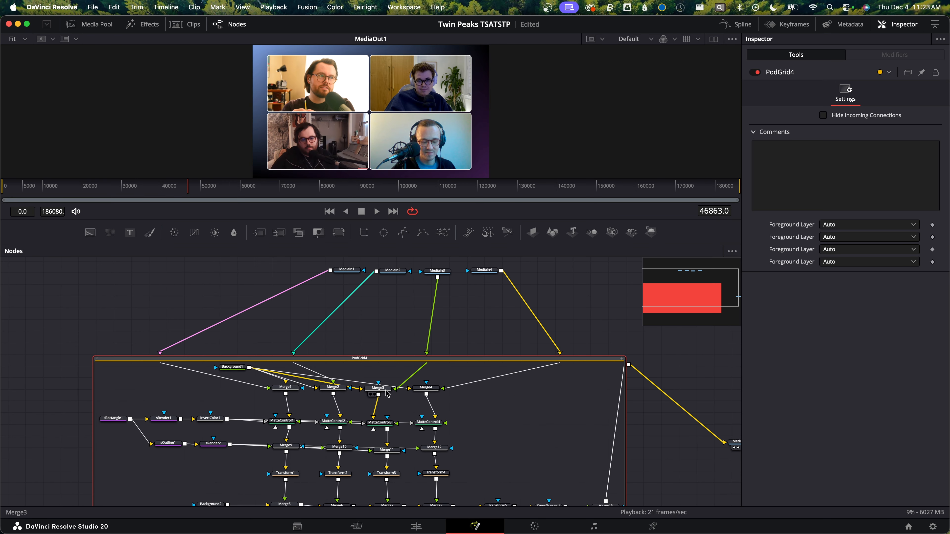
pyautogui.click(287, 389)
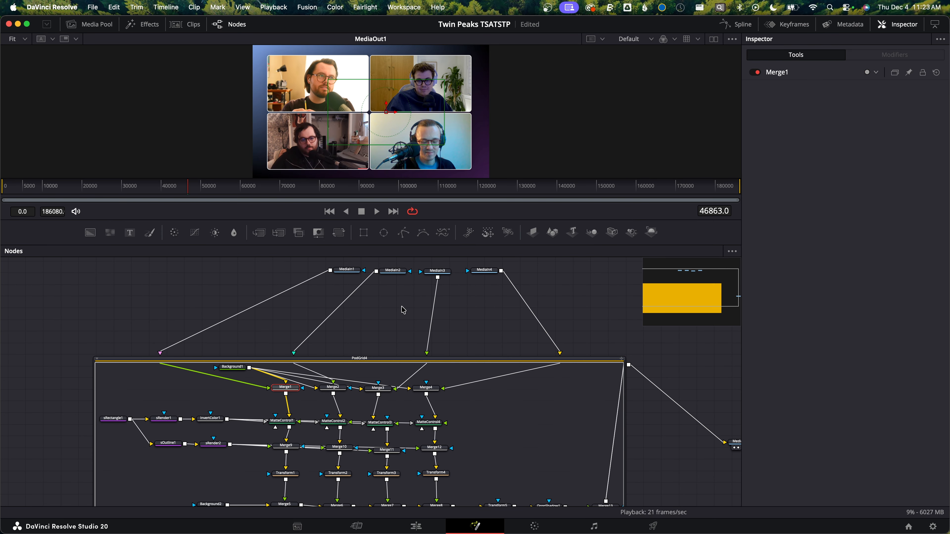
pyautogui.moveTo(396, 113); pyautogui.dragTo(390, 114)
pyautogui.click(342, 392)
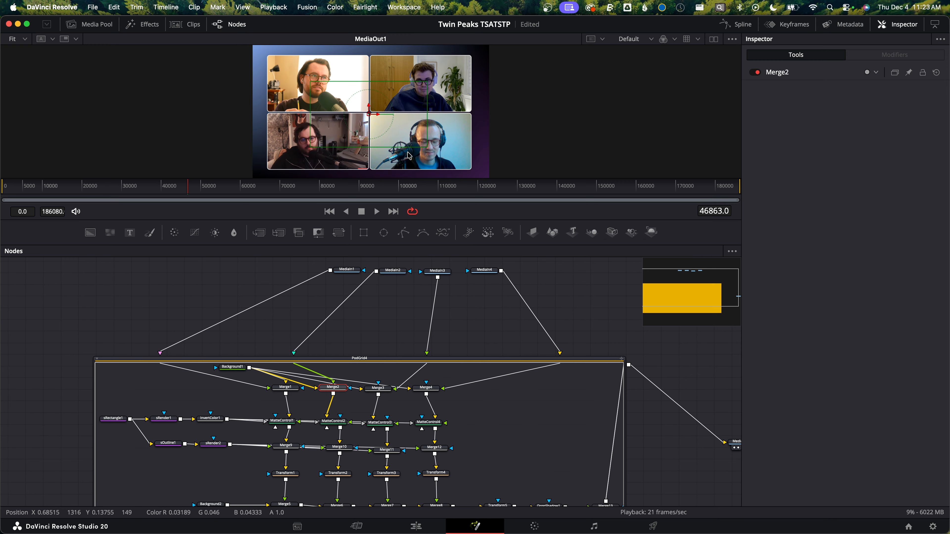
pyautogui.moveTo(375, 116); pyautogui.dragTo(378, 118)
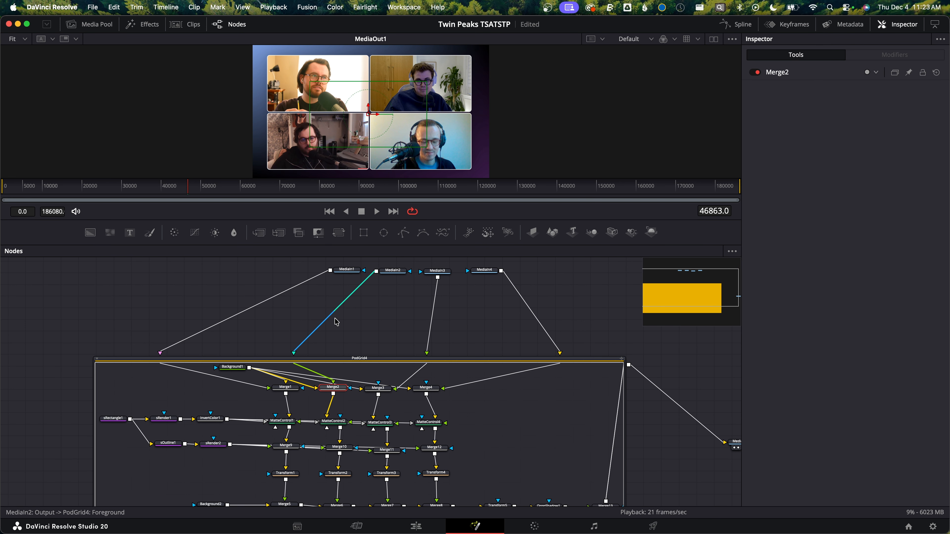
pyautogui.scroll(-3, 322, 460)
pyautogui.click(510, 307)
pyautogui.scroll(-1, 513, 307)
# Collapse the PodGrid4 group and reposition its node centred beneath the four MediaIn nodes
pyautogui.press('super+e')
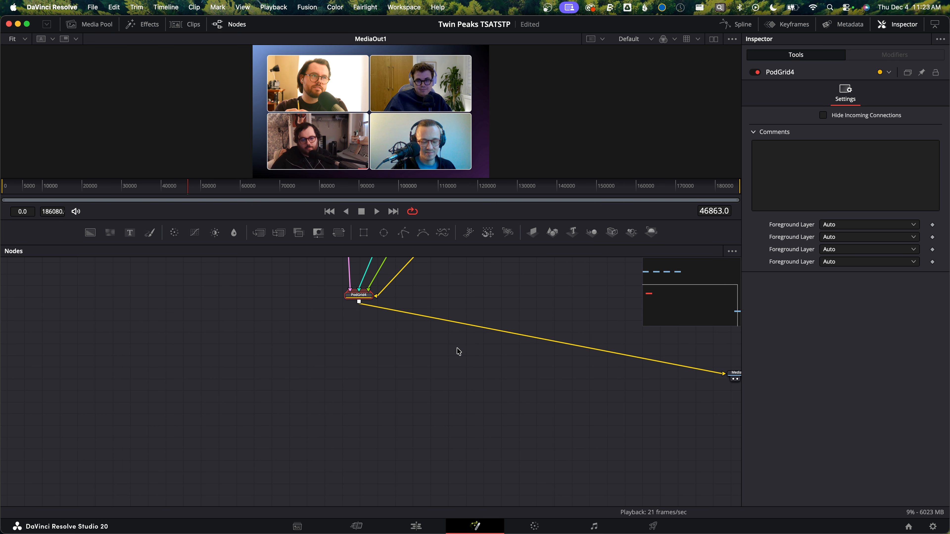
pyautogui.moveTo(481, 293); pyautogui.dragTo(398, 393)
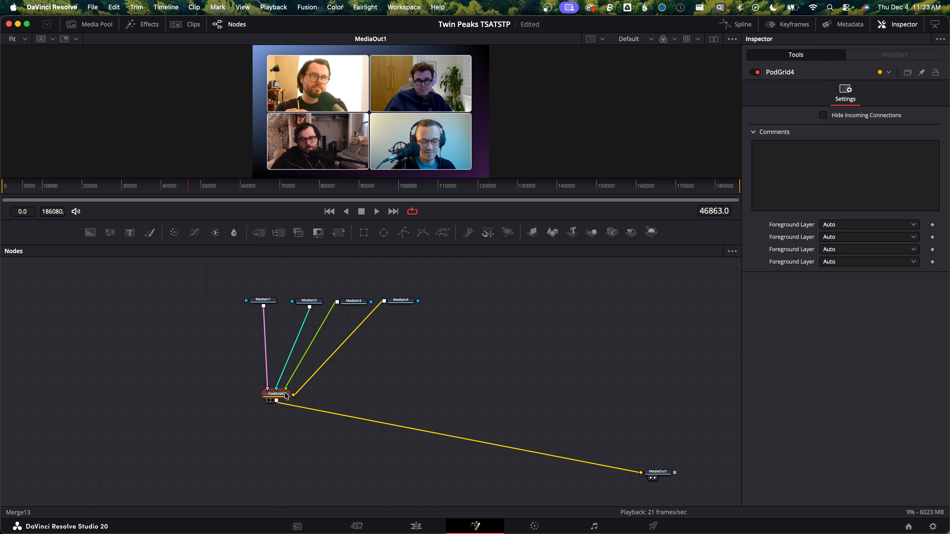
pyautogui.moveTo(276, 393); pyautogui.dragTo(332, 385)
pyautogui.click(475, 362)
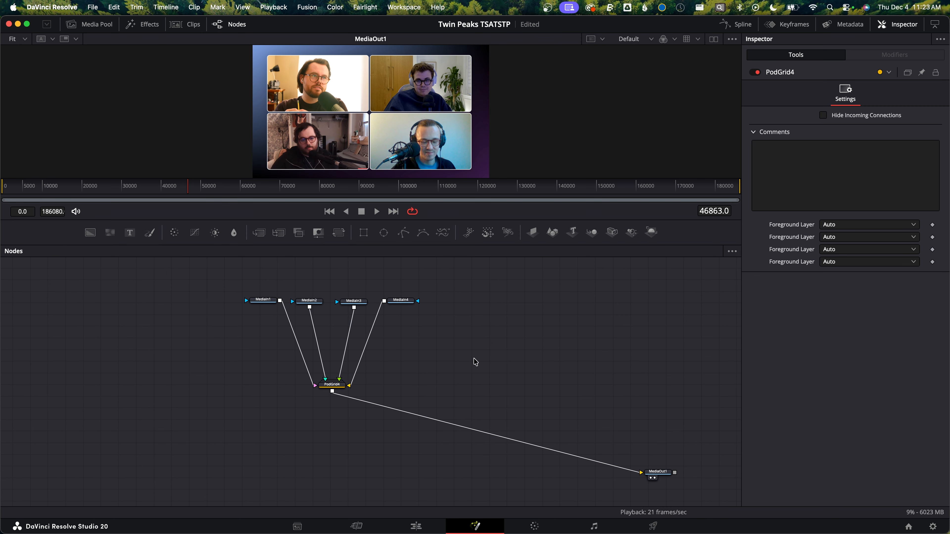